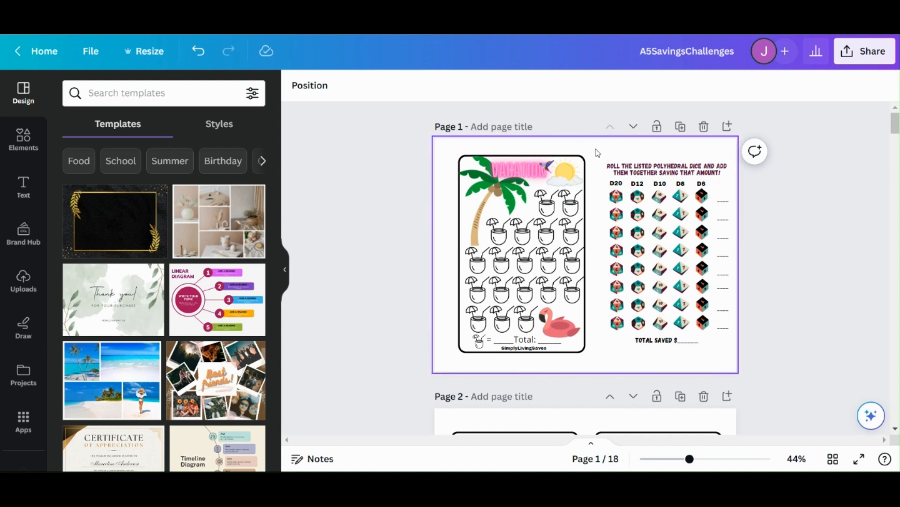
Step: Check the design's custom width and height in the resize settings without changing them
left_click(611, 149)
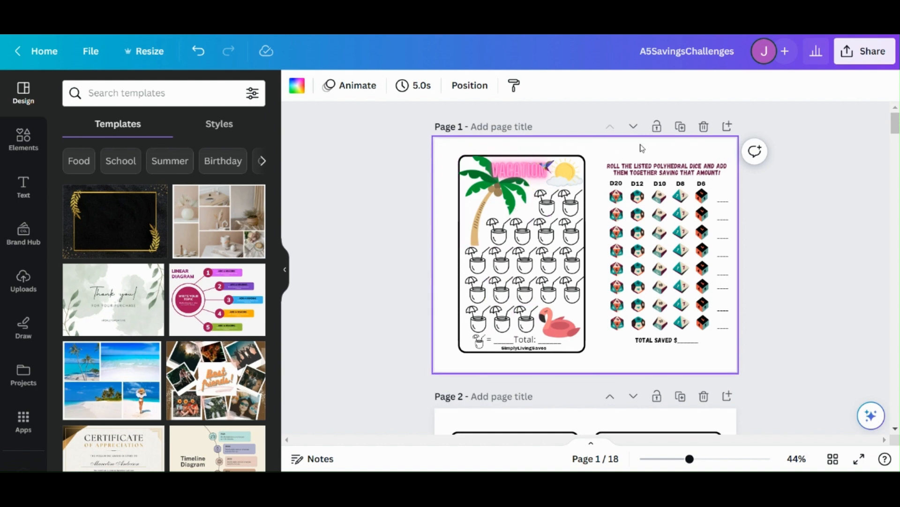
left_click(145, 50)
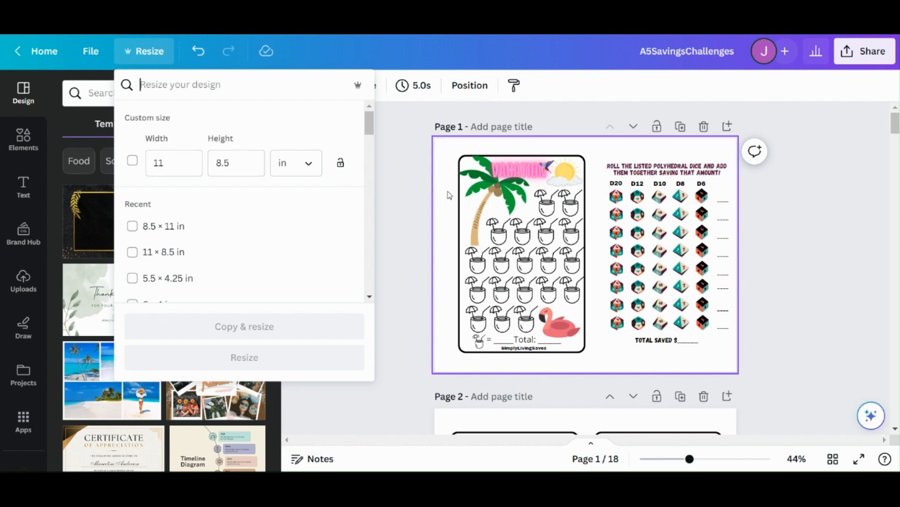
left_click(448, 194)
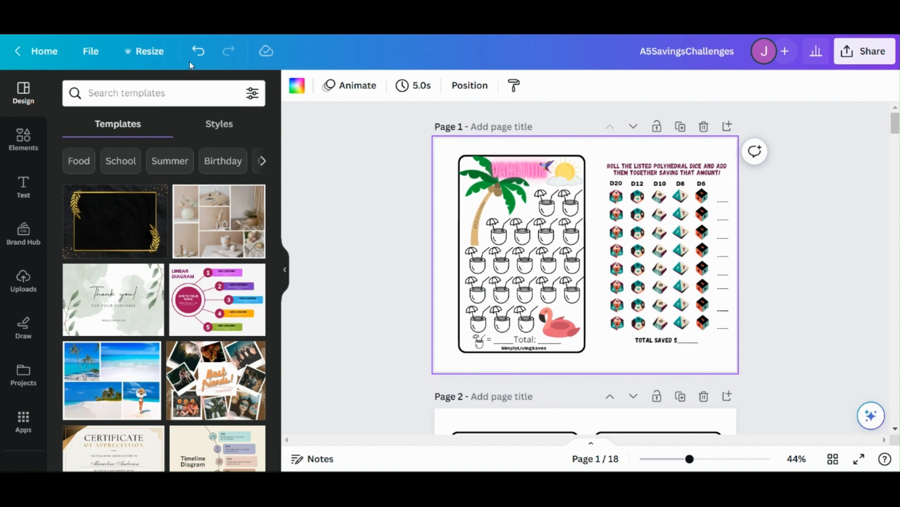
left_click(144, 51)
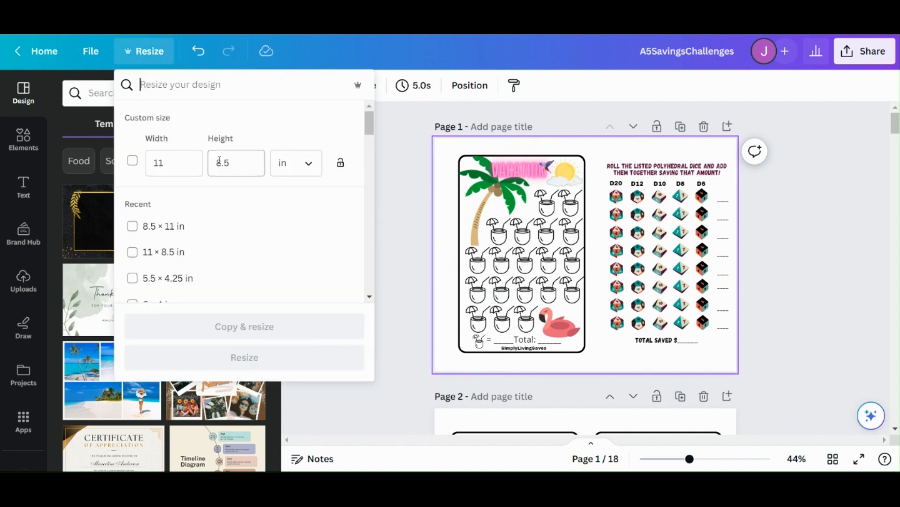
left_click(611, 145)
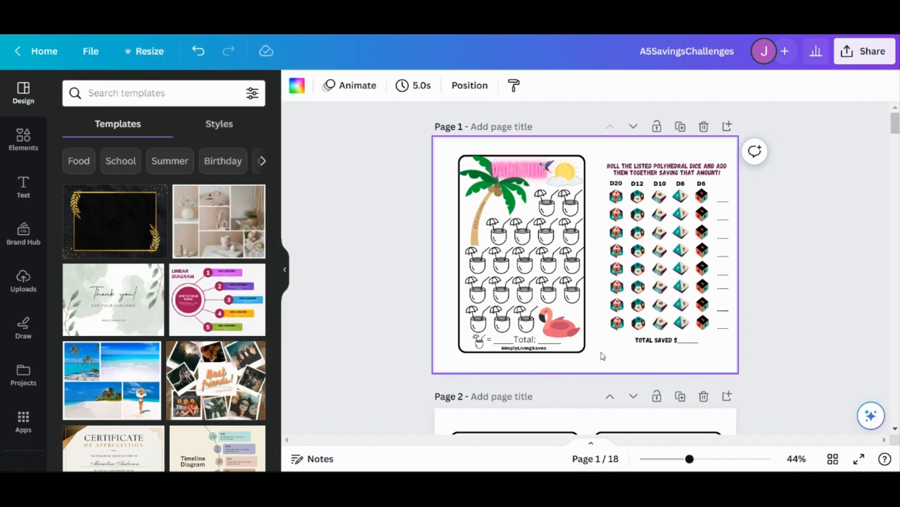
Step: Look through the existing savings challenge pages, including the empty frame on page 17 and the blank page 18
scroll(603, 359, "down", 1)
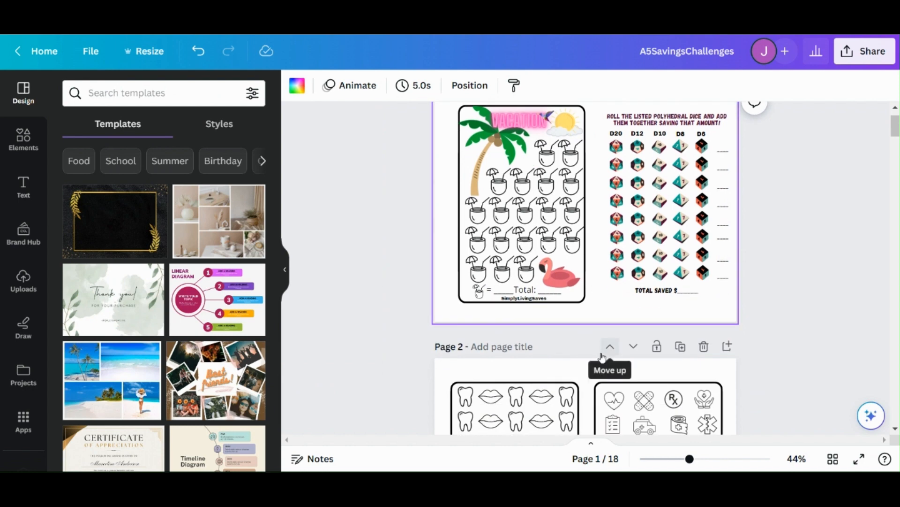
scroll(604, 361, "up", 1)
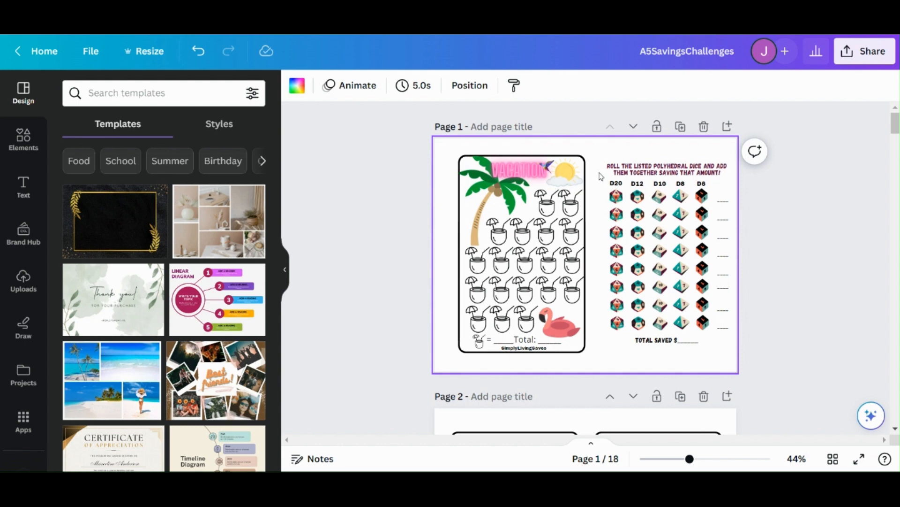
scroll(600, 176, "down", 1)
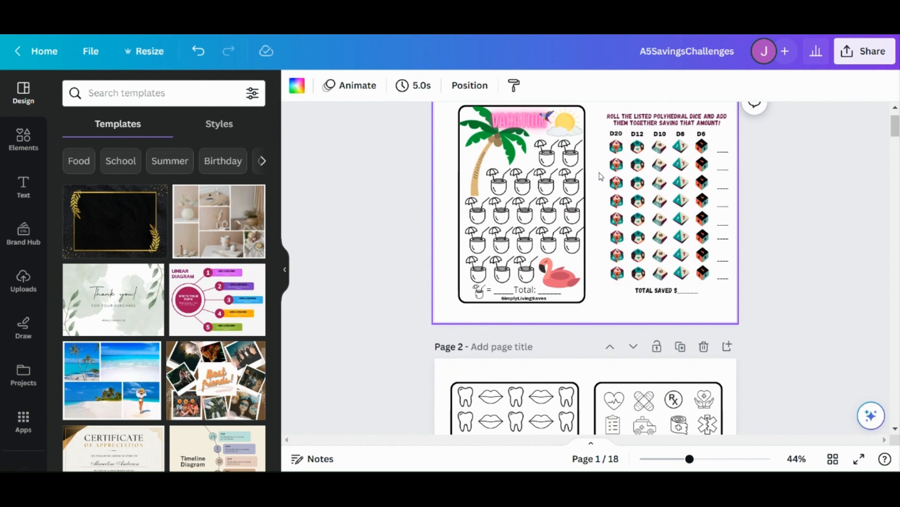
scroll(599, 176, "down", 14)
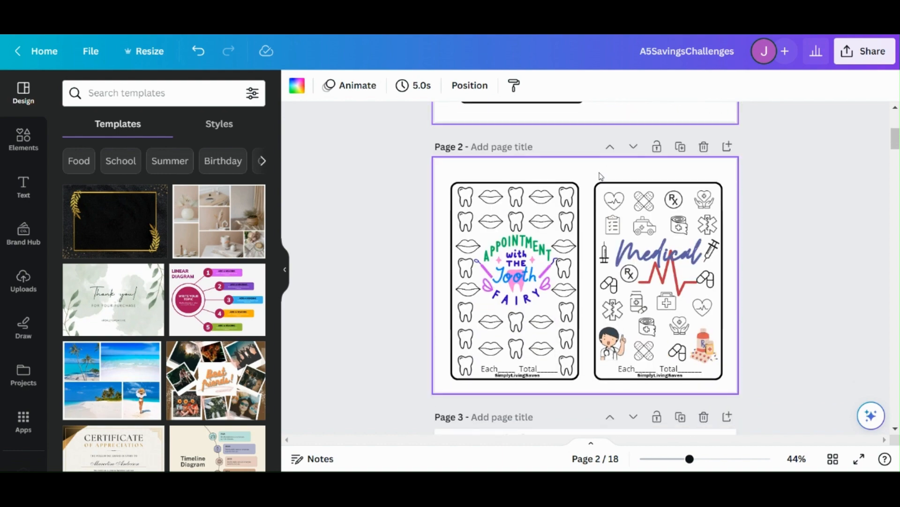
scroll(601, 176, "down", 17)
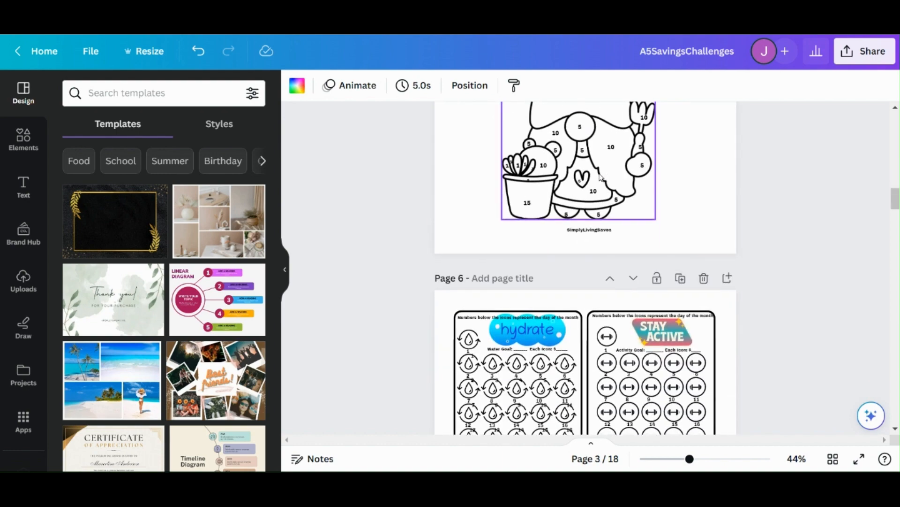
scroll(599, 177, "down", 9)
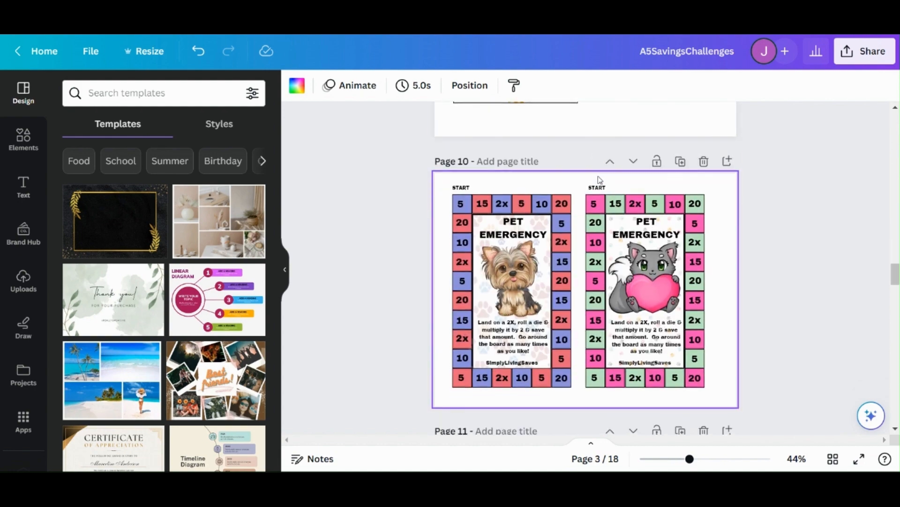
scroll(597, 177, "down", 20)
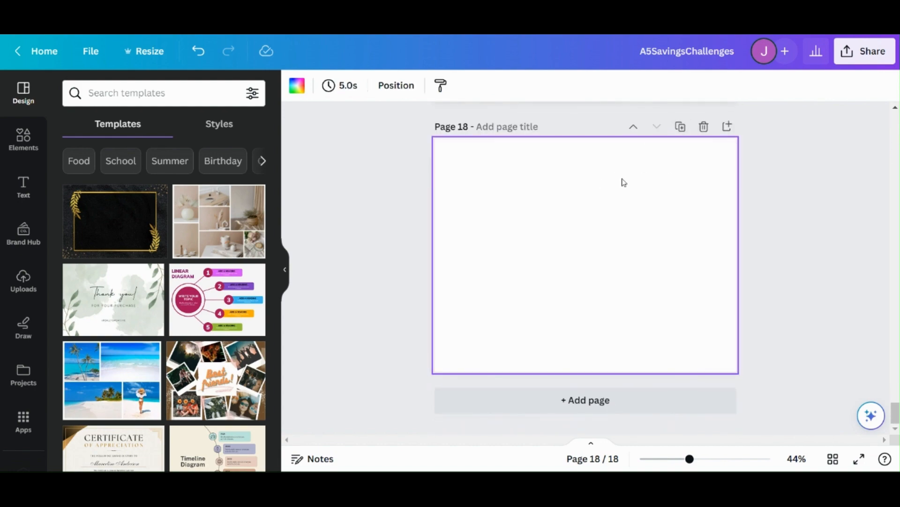
scroll(624, 181, "up", 2)
scroll(623, 183, "down", 2)
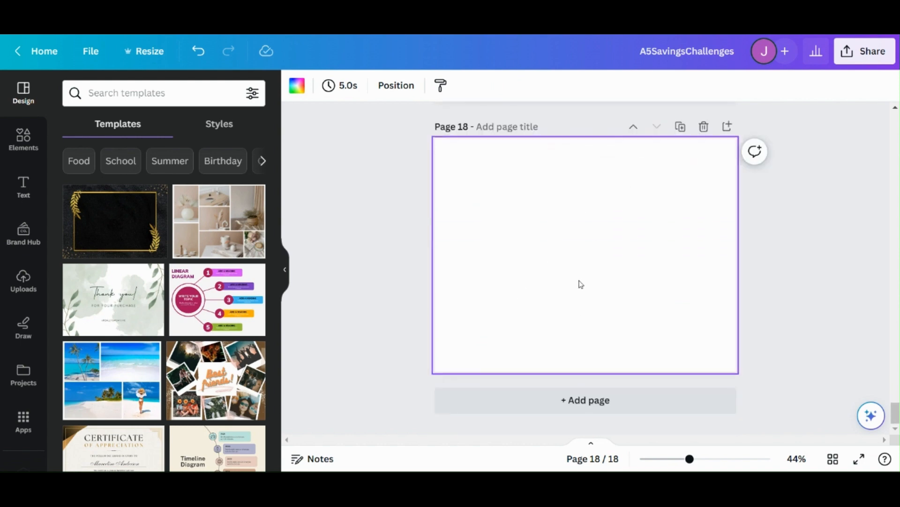
scroll(544, 253, "up", 7)
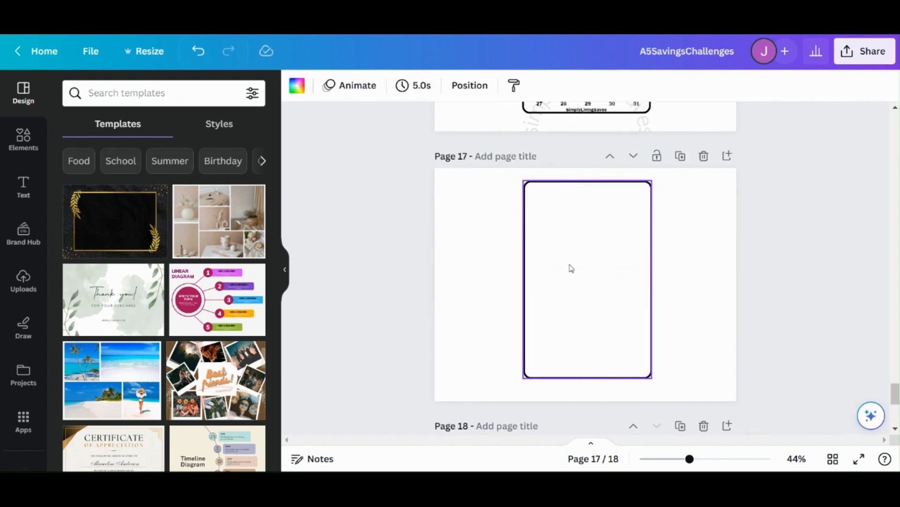
scroll(571, 268, "down", 5)
Step: Find square elements and add a rounded square shape to the blank page 18
left_click(26, 140)
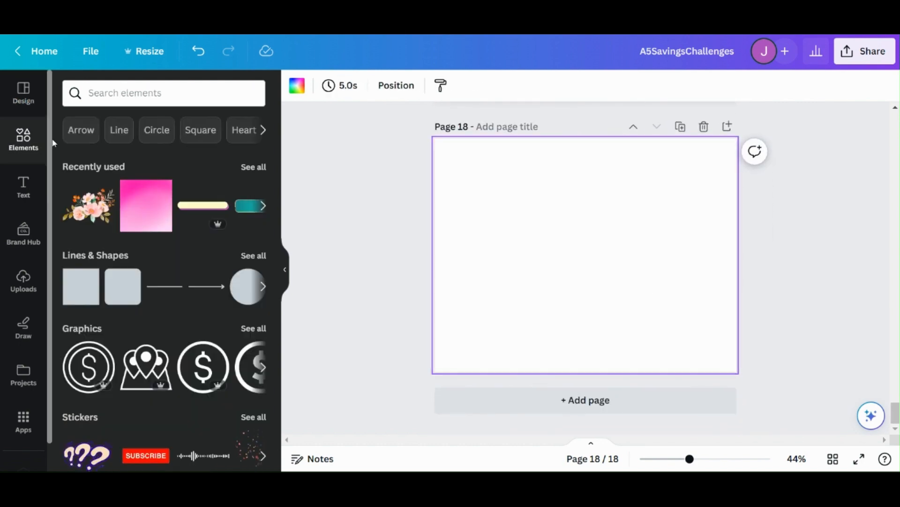
left_click(200, 133)
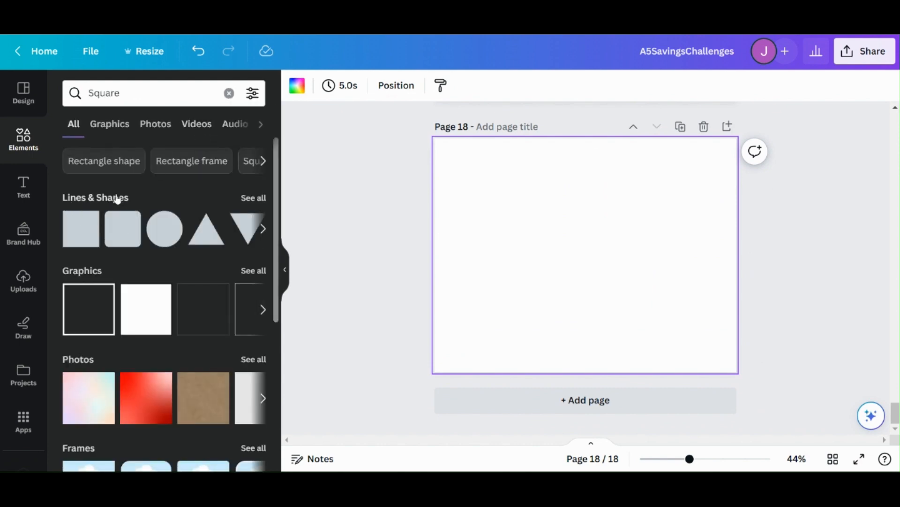
left_click(119, 239)
double_click(596, 256)
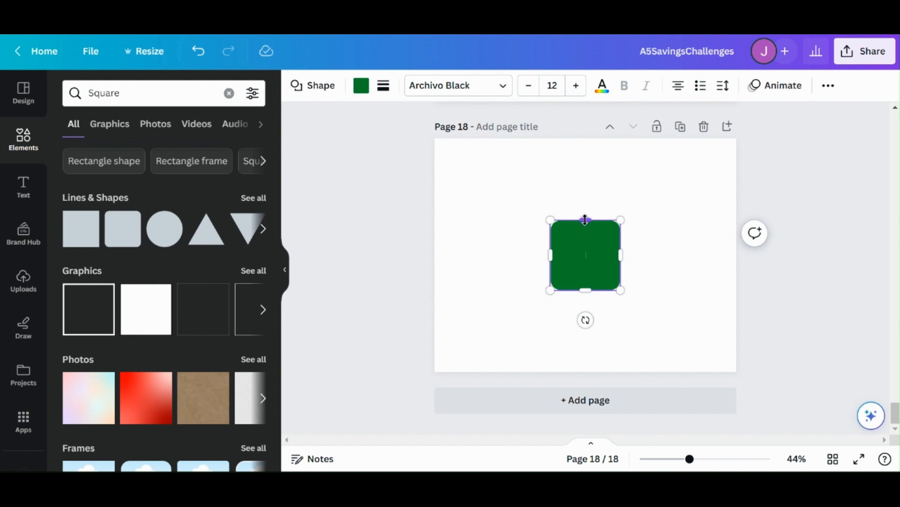
Step: Stretch the green rounded square into a tall, wider rectangle nearly filling the height of page 18
left_click_drag(585, 219, 583, 147)
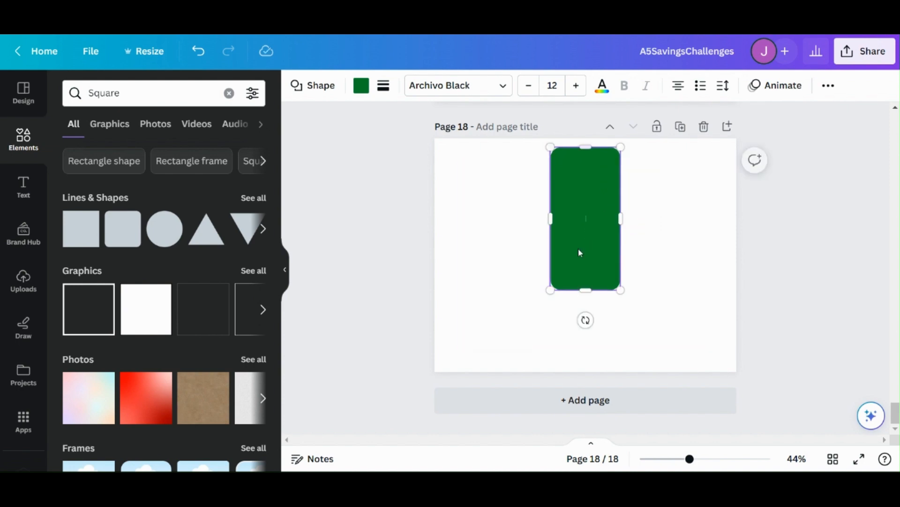
left_click_drag(585, 291, 584, 344)
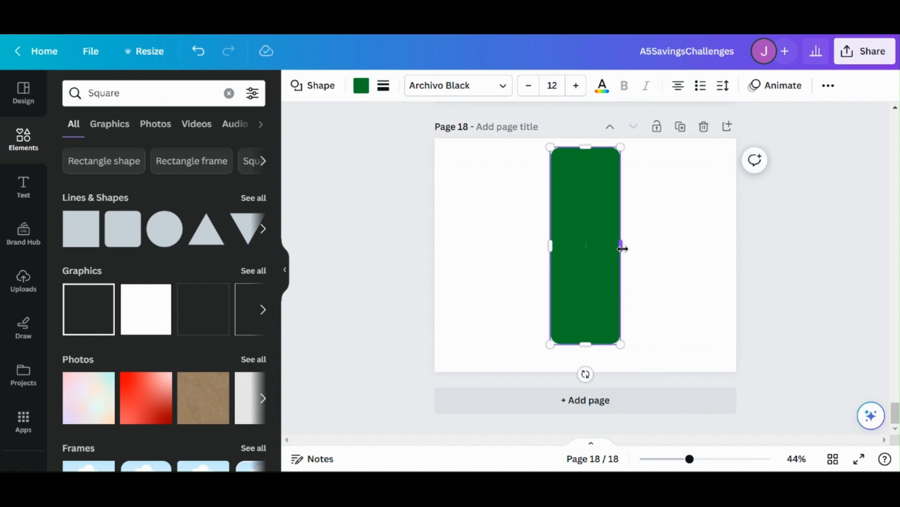
left_click_drag(622, 248, 676, 246)
Step: Match the green rectangle's size against the outlined frame on page 17, and place it on the left half of page 18
left_click_drag(624, 283, 509, 274)
scroll(577, 259, "up", 2)
scroll(577, 259, "up", 9)
scroll(566, 328, "down", 5)
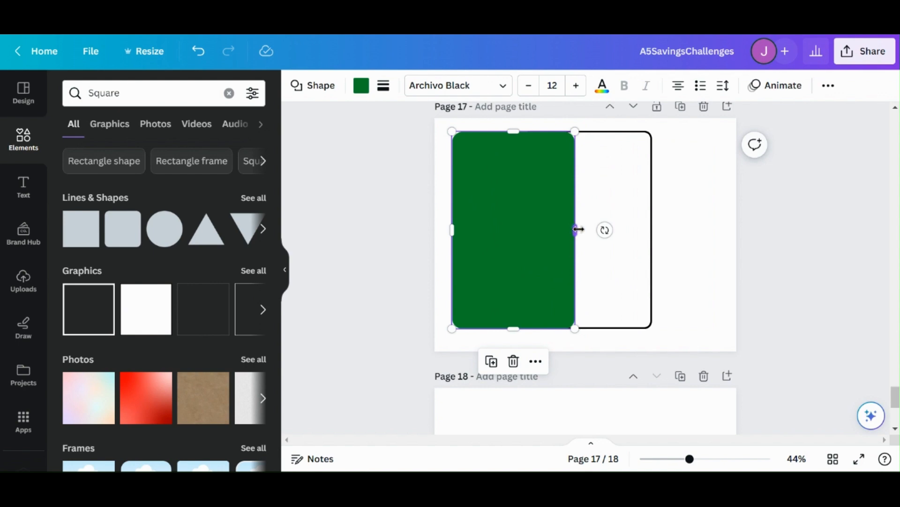
left_click_drag(578, 229, 578, 229)
left_click_drag(550, 257, 540, 288)
scroll(550, 272, "down", 5)
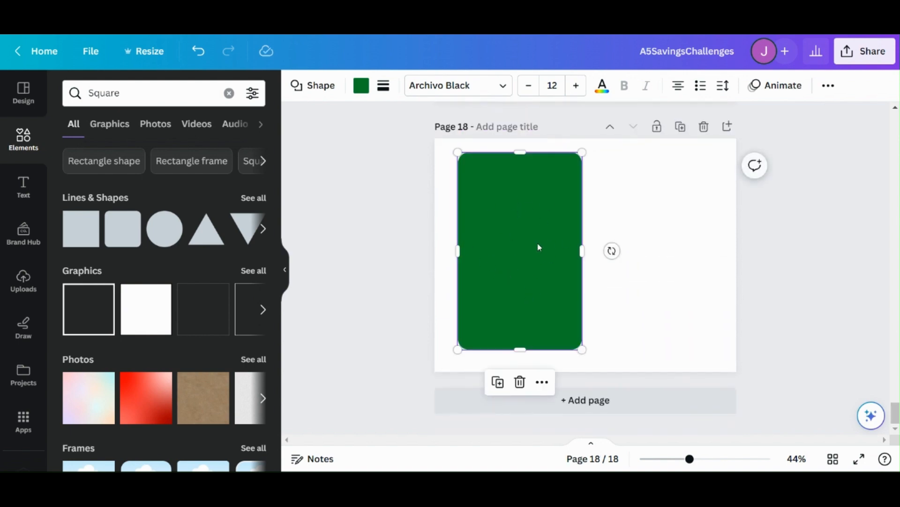
Step: Change the rectangle's fill from the document colors to white
left_click(361, 86)
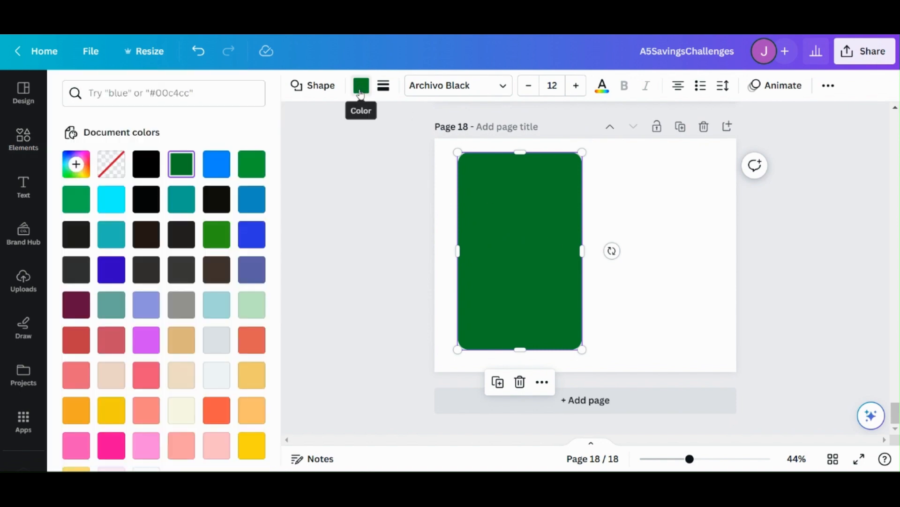
scroll(212, 366, "down", 6)
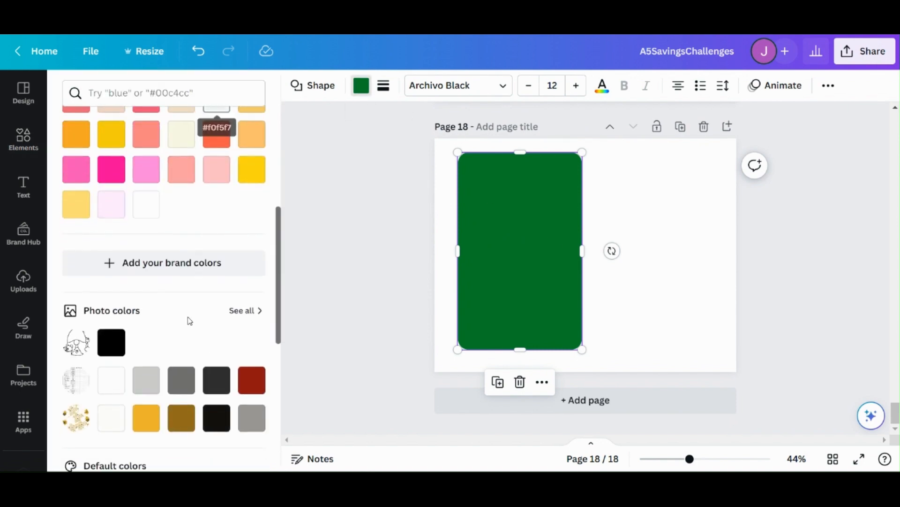
left_click(146, 202)
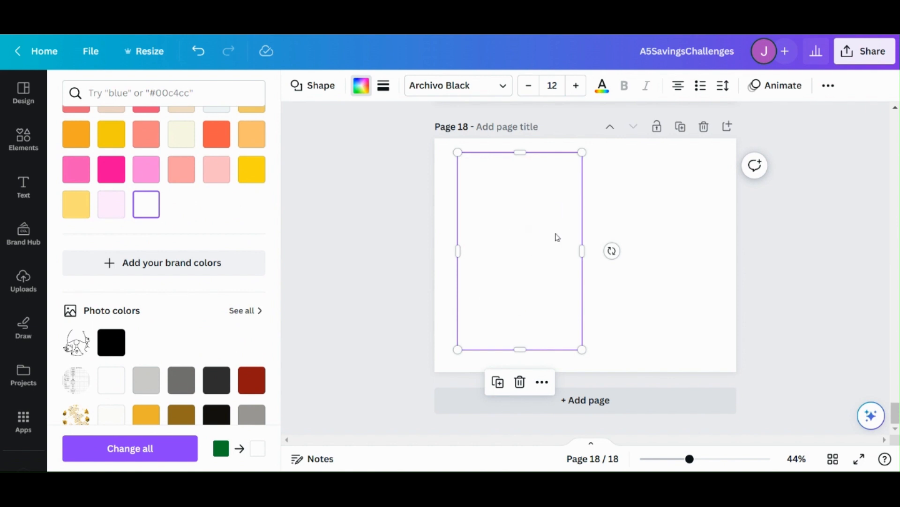
left_click(616, 224)
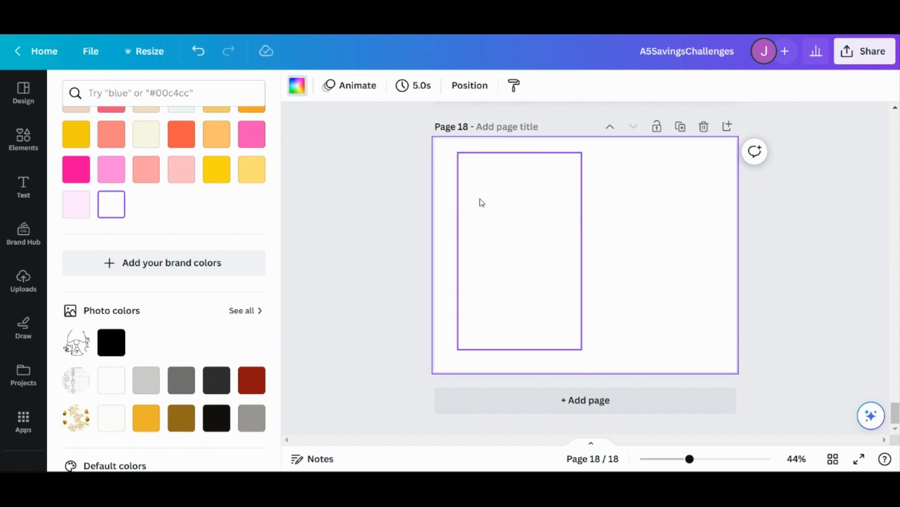
Step: Give the white rectangle a solid border of weight 9 with corner rounding 43, and shift it slightly down and left on the page
left_click(524, 267)
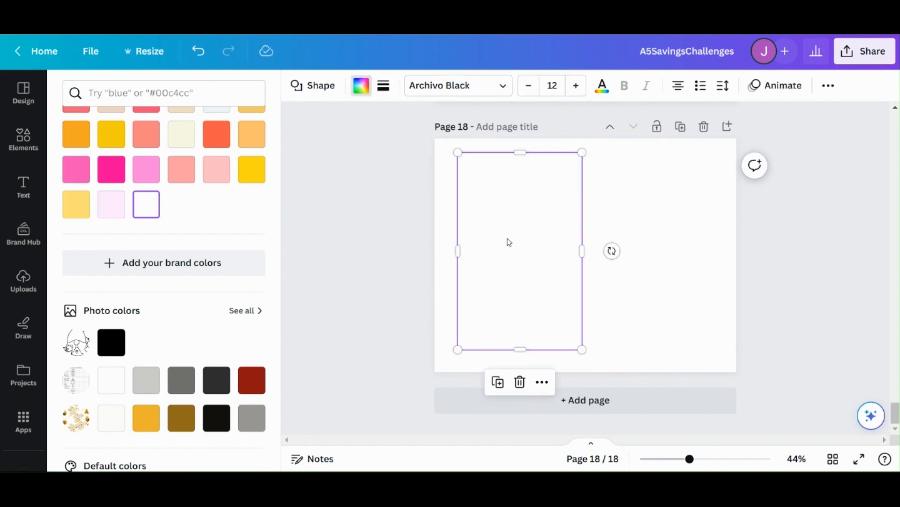
left_click(384, 88)
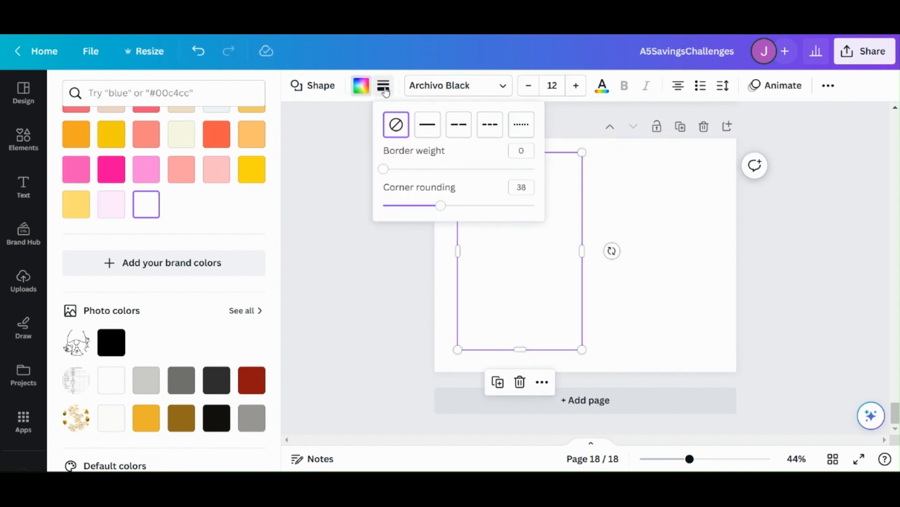
left_click_drag(384, 175, 396, 191)
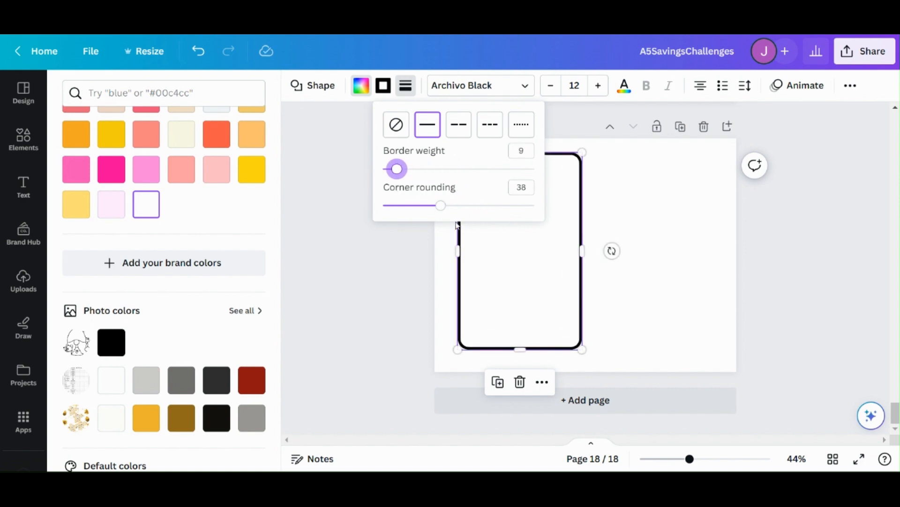
left_click_drag(444, 210, 361, 205)
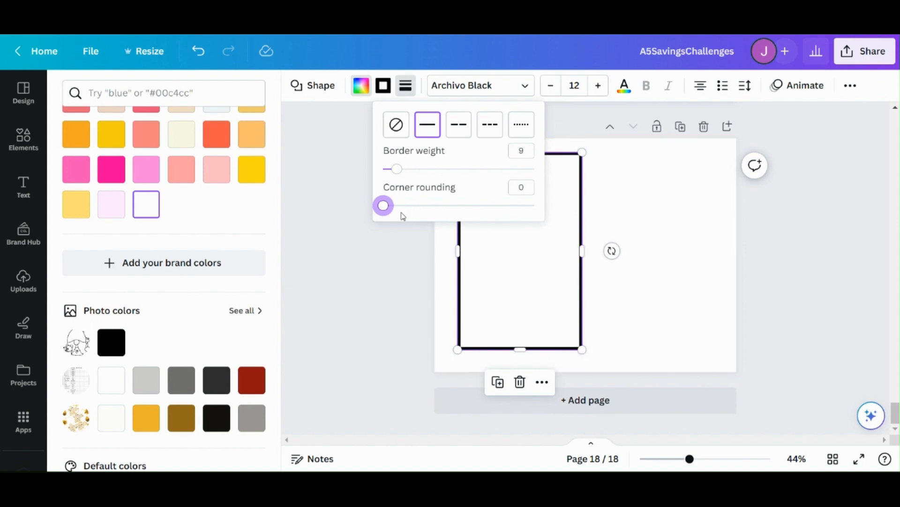
left_click_drag(383, 214, 446, 206)
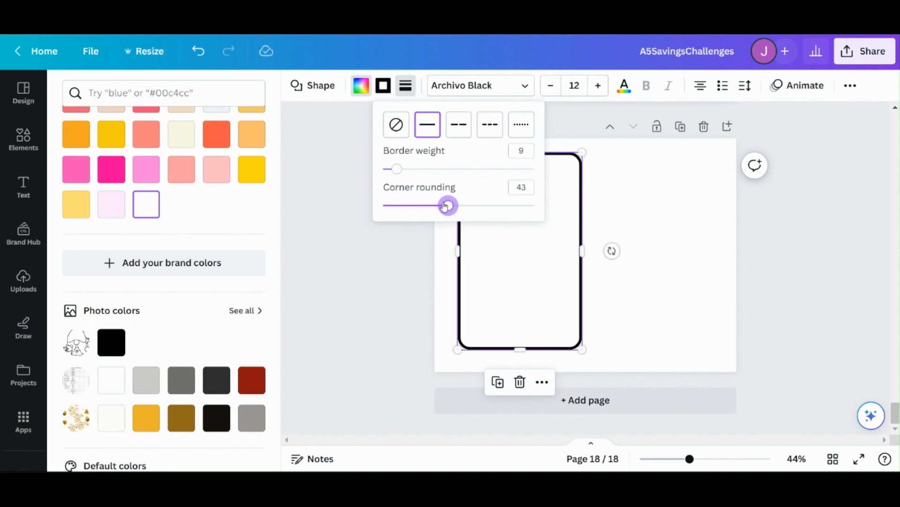
left_click(651, 274)
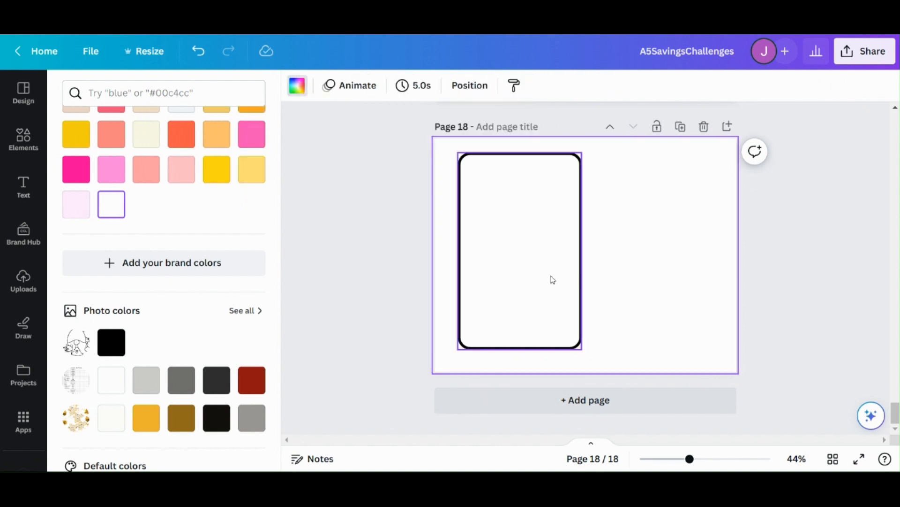
left_click_drag(518, 294, 507, 346)
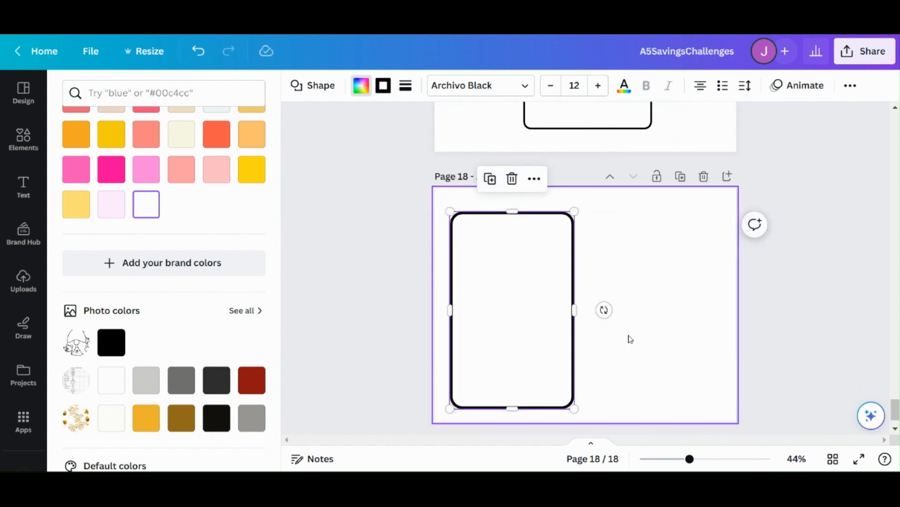
left_click(734, 308)
Step: Add the double-ringed dollar coin graphic to page 18 and move it inside the upper part of the frame
left_click(23, 138)
left_click(227, 93)
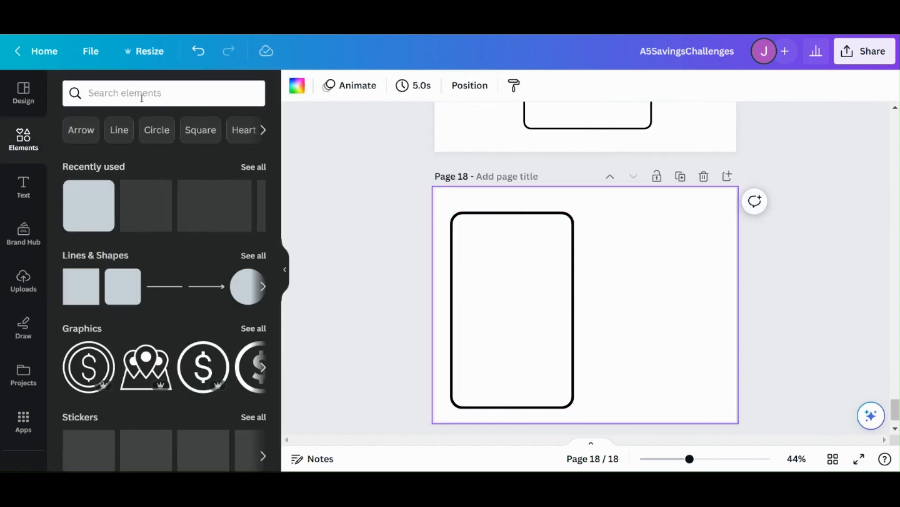
left_click(90, 371)
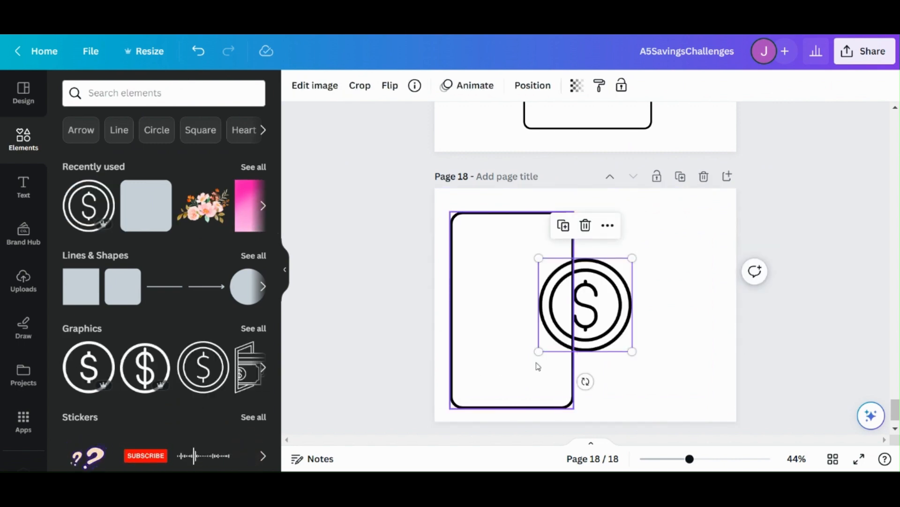
left_click_drag(593, 307, 514, 288)
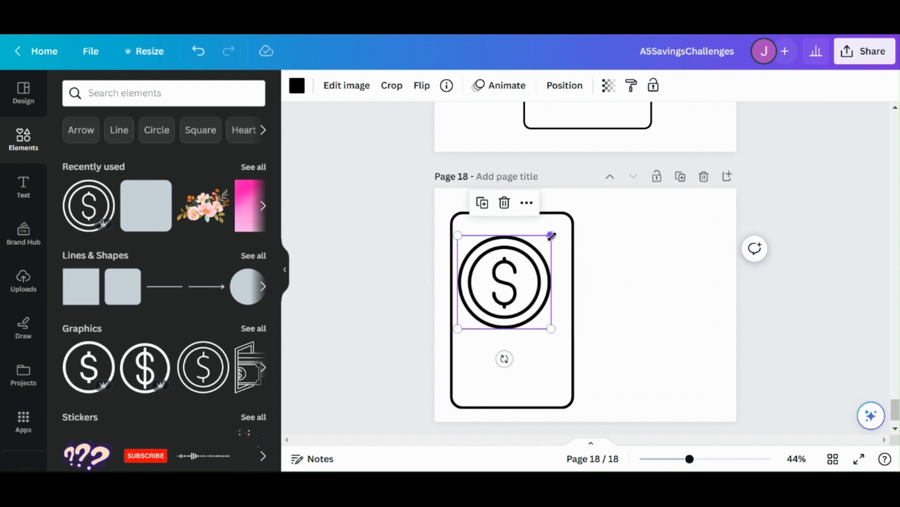
Step: Shrink the dollar coin graphic on page 18 to a small icon near the frame's upper-left corner
left_click_drag(551, 235, 469, 248)
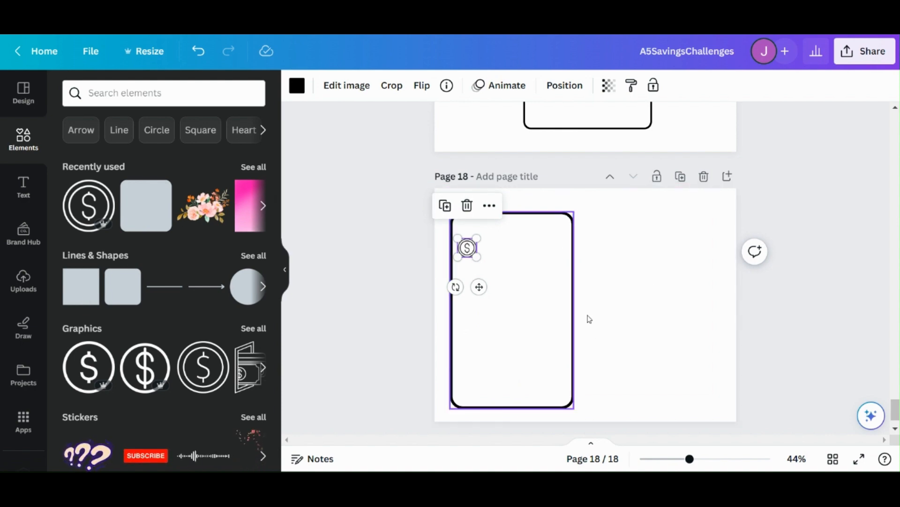
scroll(618, 285, "up", 1)
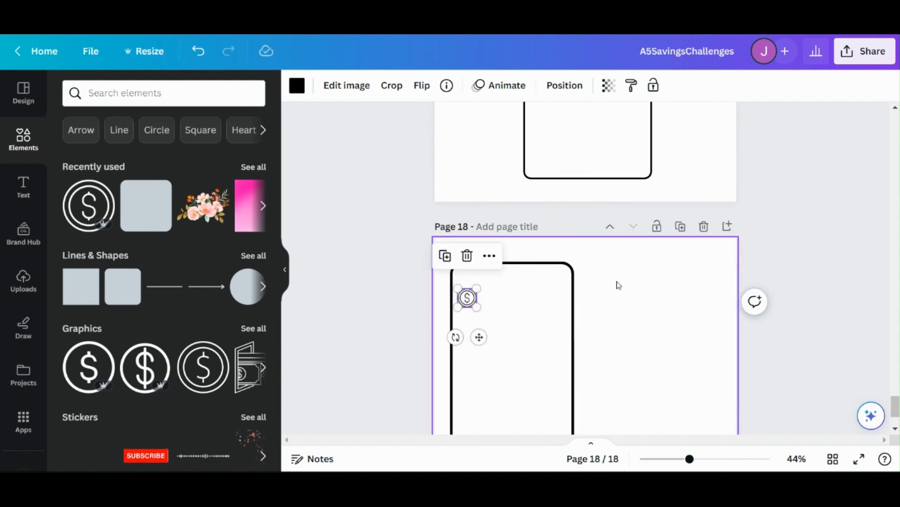
scroll(618, 285, "down", 1)
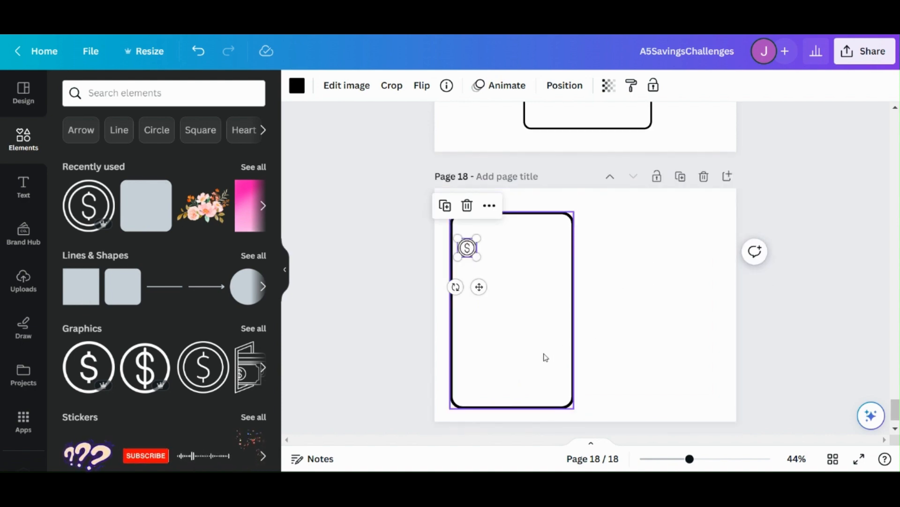
Step: Move the white bordered frame from page 18 to page 1, placing it over the polyhedral dice challenge
left_click_drag(546, 358, 595, 324)
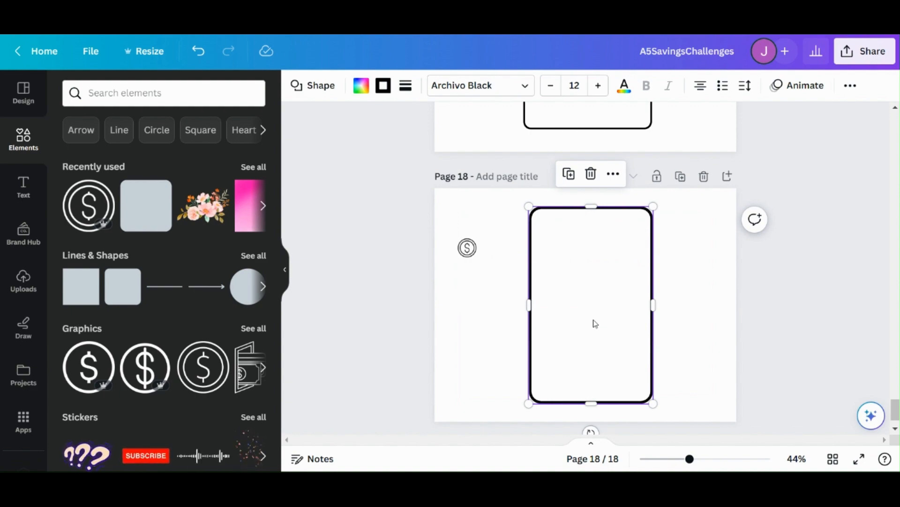
left_click_drag(595, 323, 597, 315)
scroll(594, 318, "up", 15)
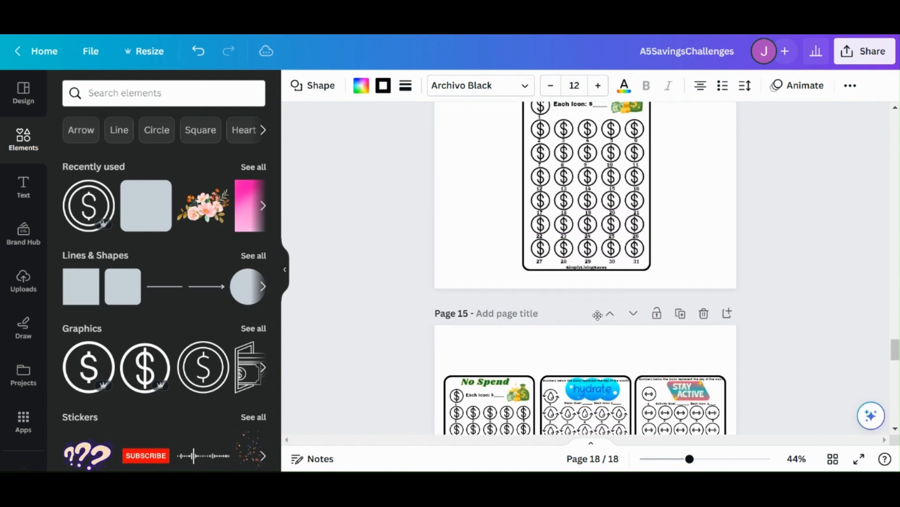
scroll(598, 315, "up", 20)
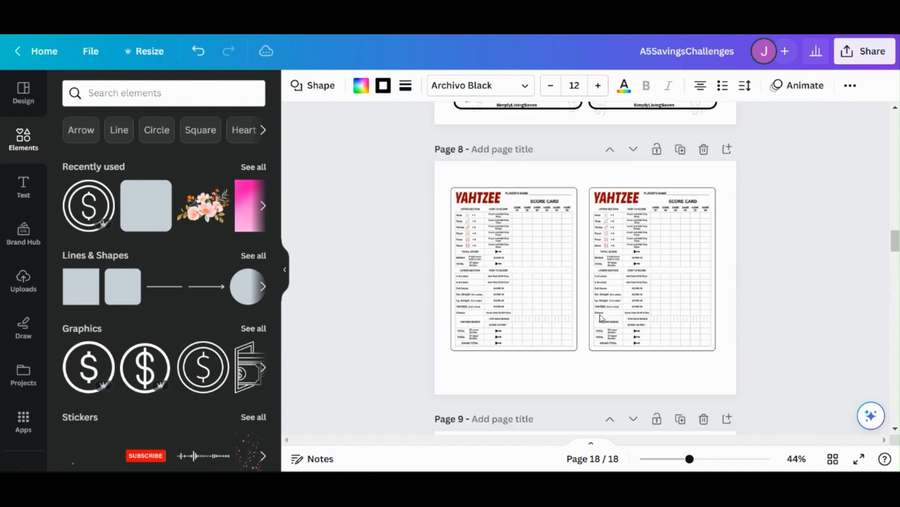
scroll(601, 317, "up", 10)
scroll(600, 313, "up", 15)
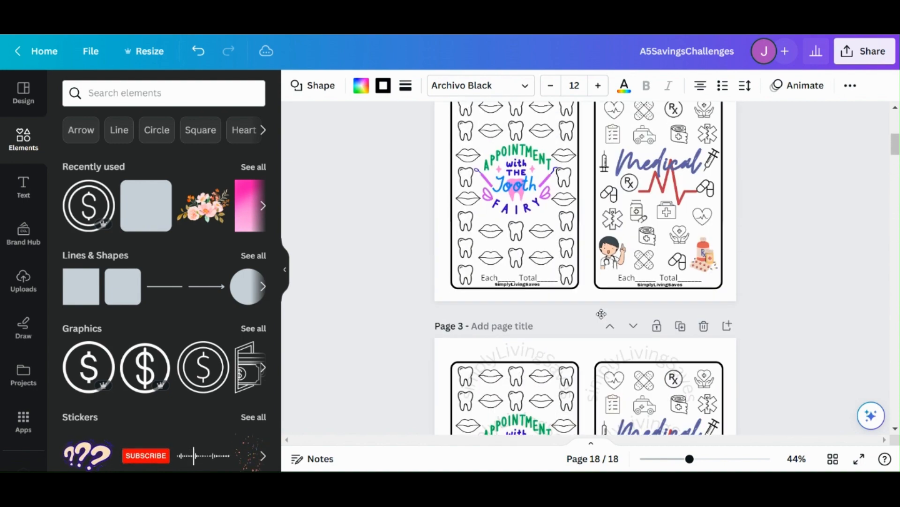
left_click_drag(657, 307, 653, 270)
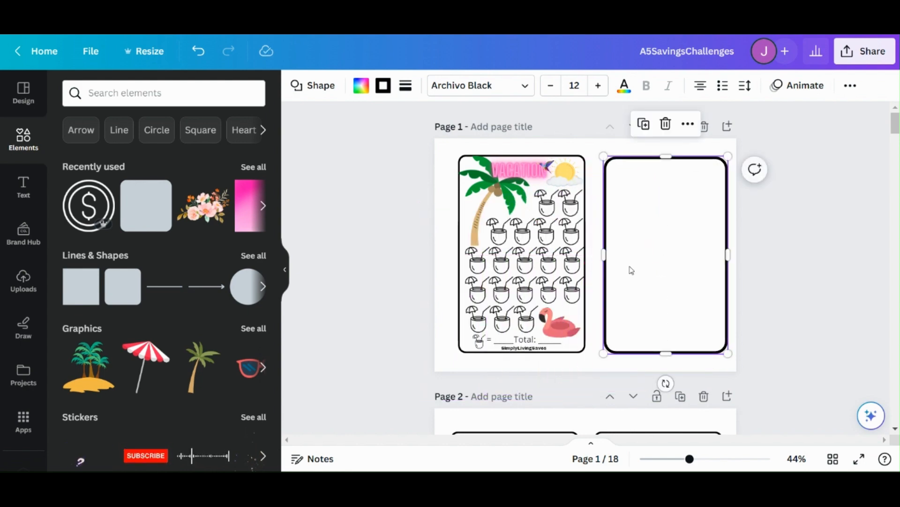
Step: Send the frame to the back behind the dice challenge and nudge it slightly up and right around the contents
left_click(666, 243)
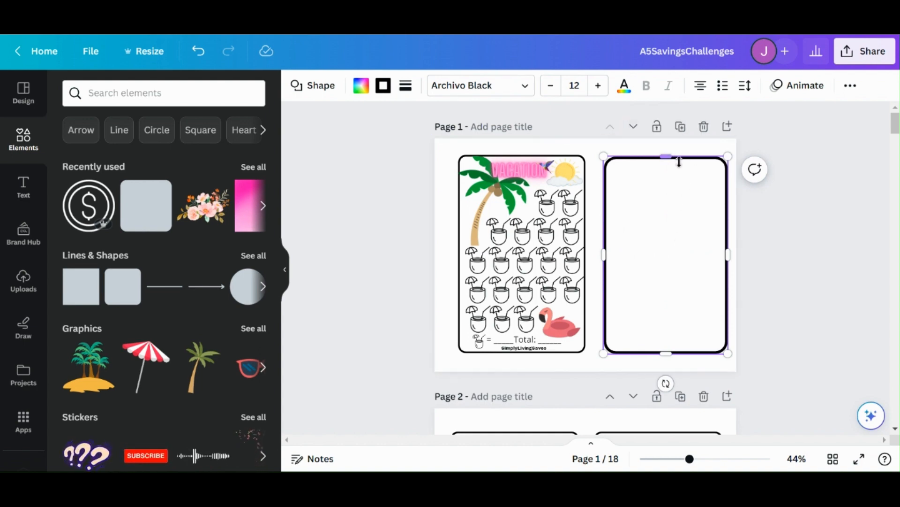
left_click(590, 360)
left_click(645, 297)
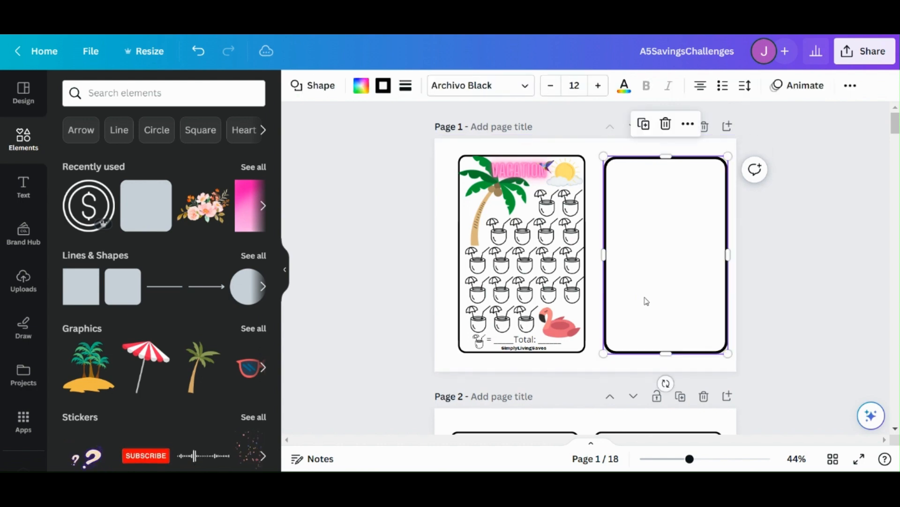
left_click(688, 124)
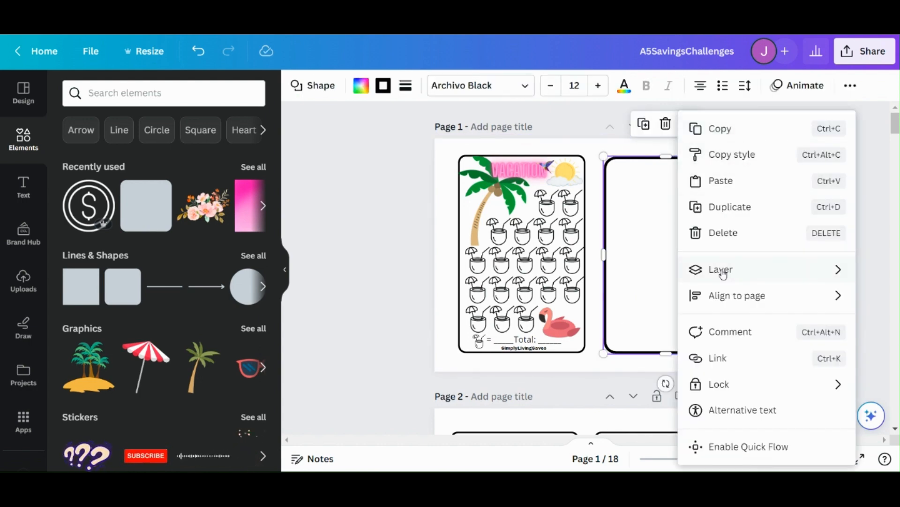
mouse_move(724, 271)
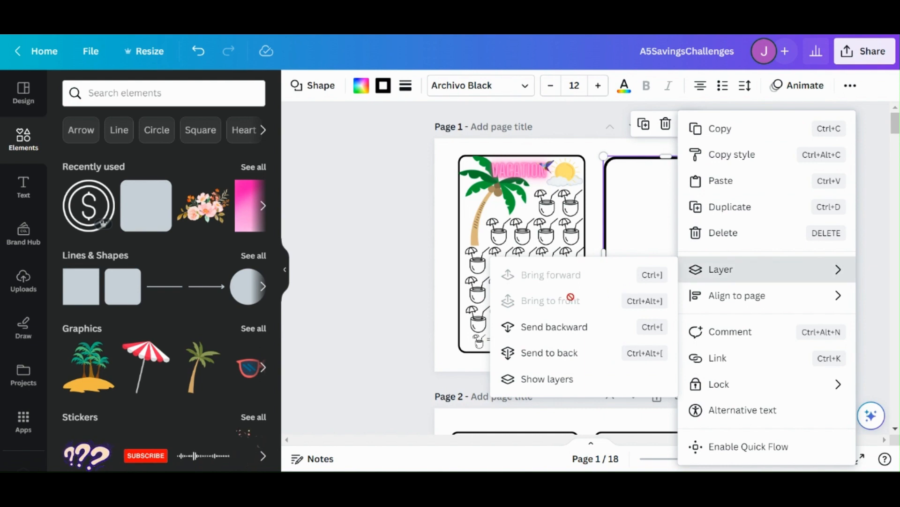
left_click(552, 360)
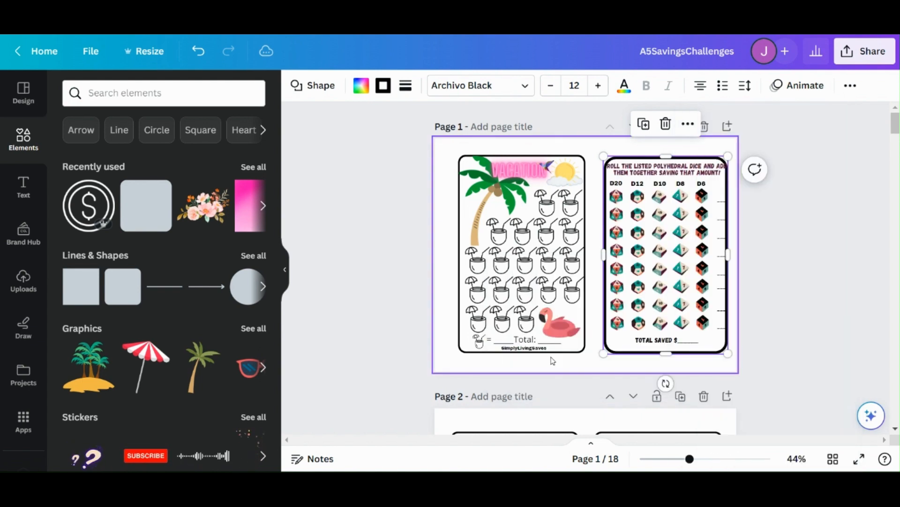
left_click(692, 367)
left_click(701, 350)
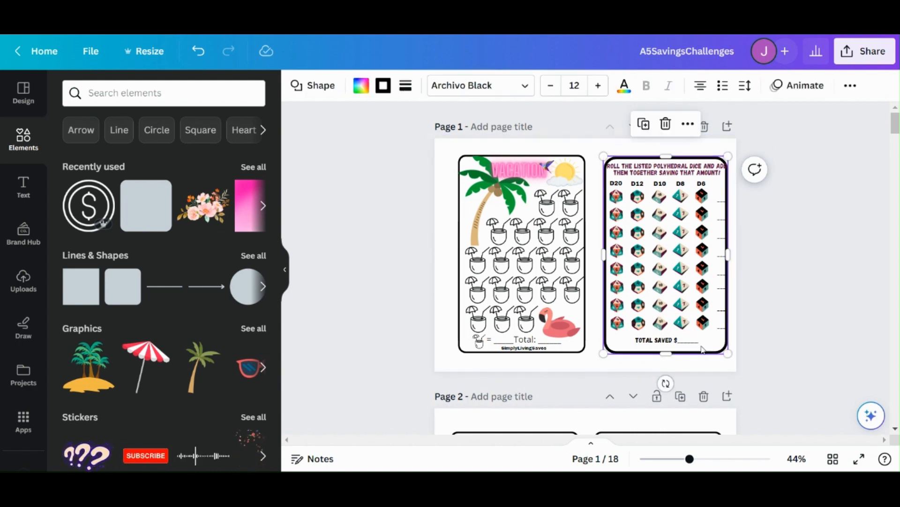
left_click_drag(701, 344, 703, 348)
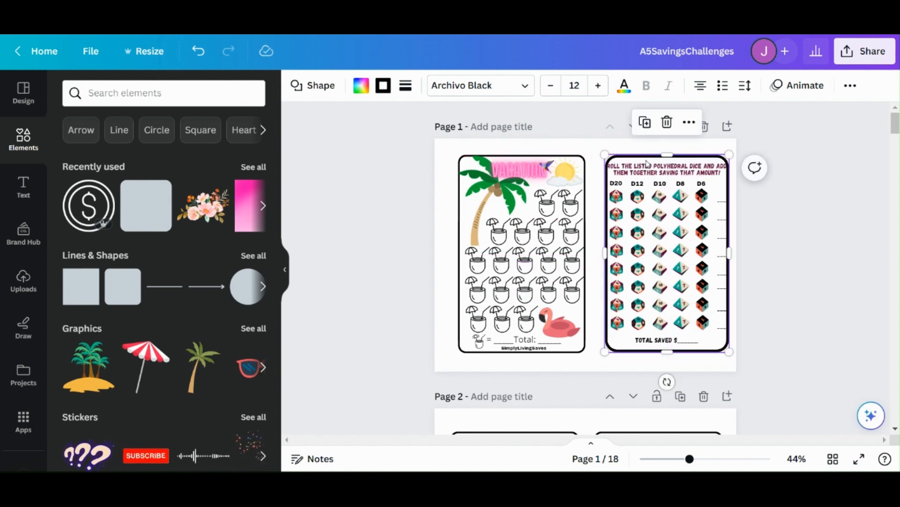
Step: Set the frame's corner rounding to 29 and its border weight to 5
left_click(406, 85)
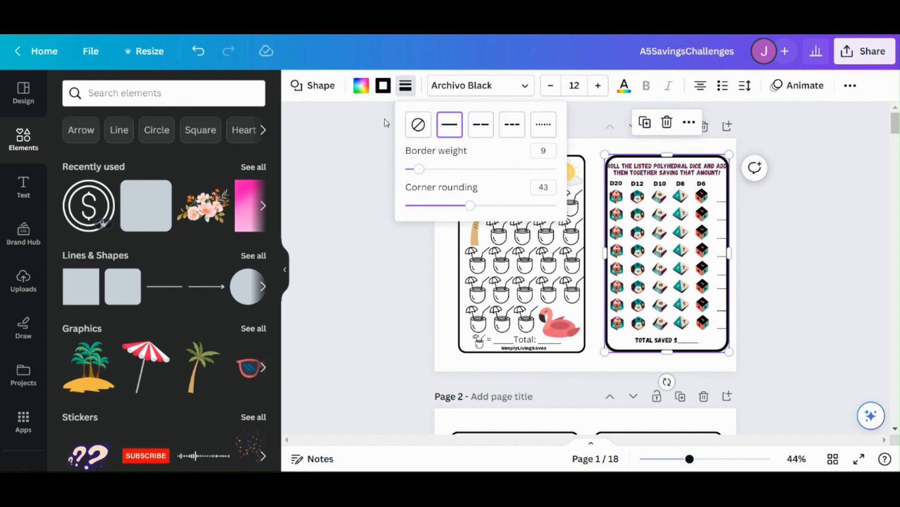
left_click_drag(471, 208, 449, 207)
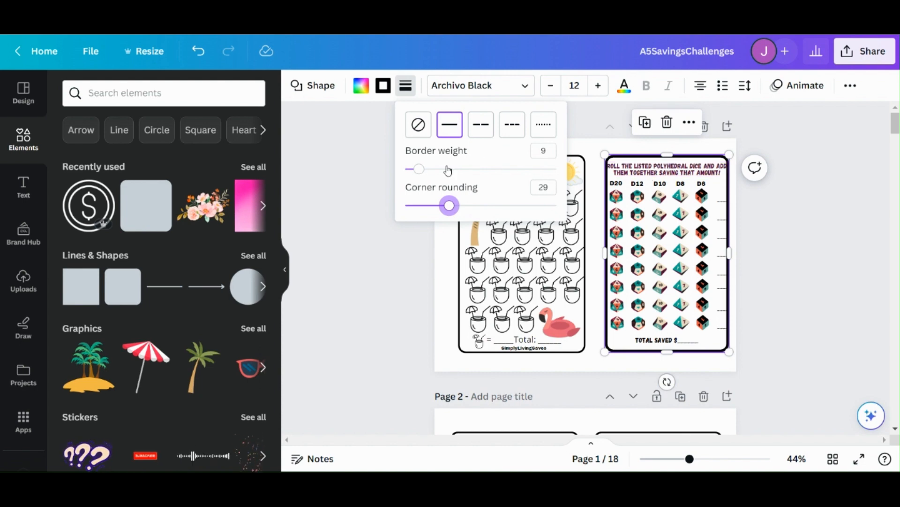
left_click_drag(419, 172, 413, 169)
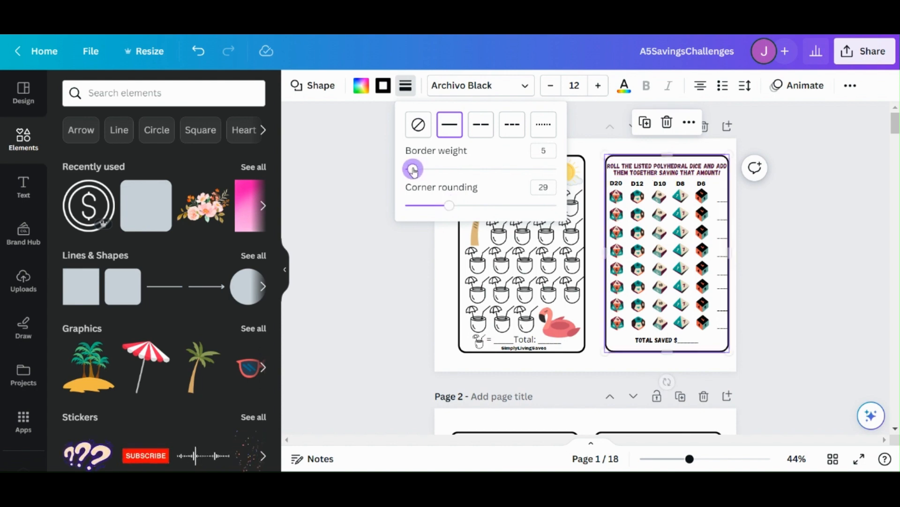
left_click(712, 346)
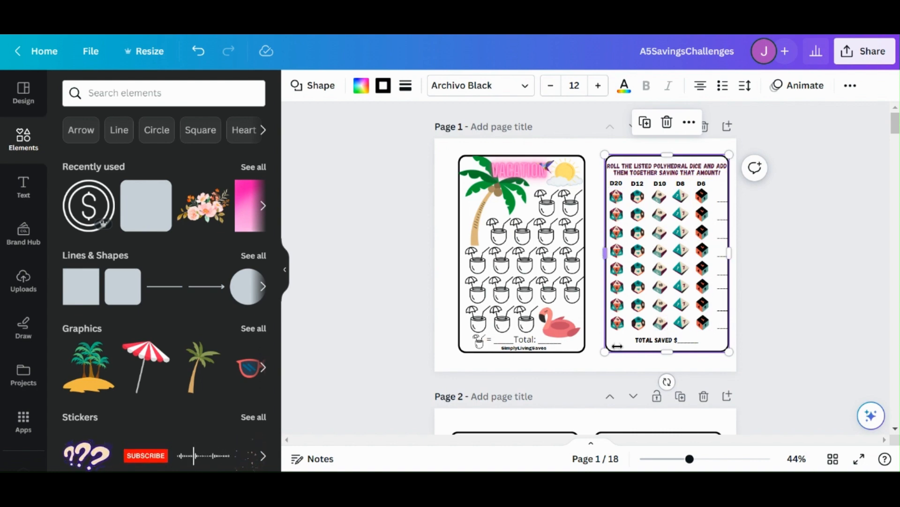
left_click(582, 152)
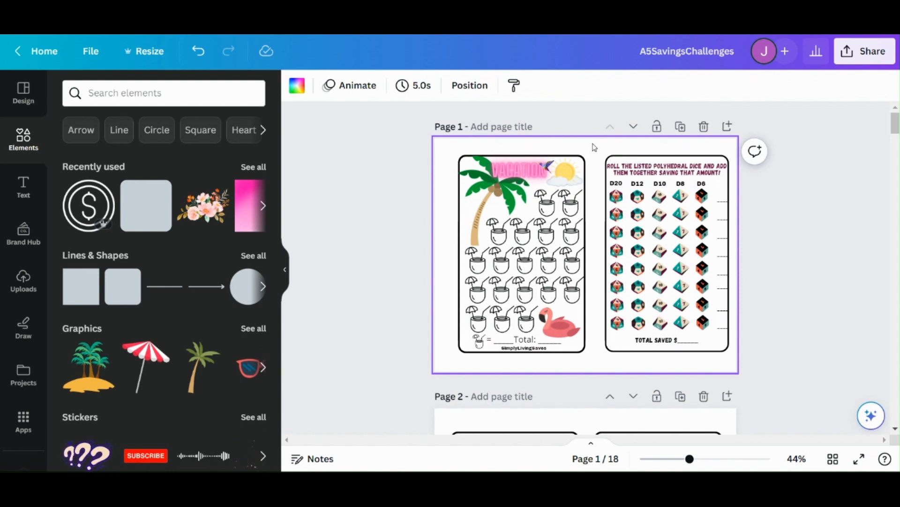
Step: Move the bordered frame off the dice challenge on page 1 down onto page 2
left_click(720, 192)
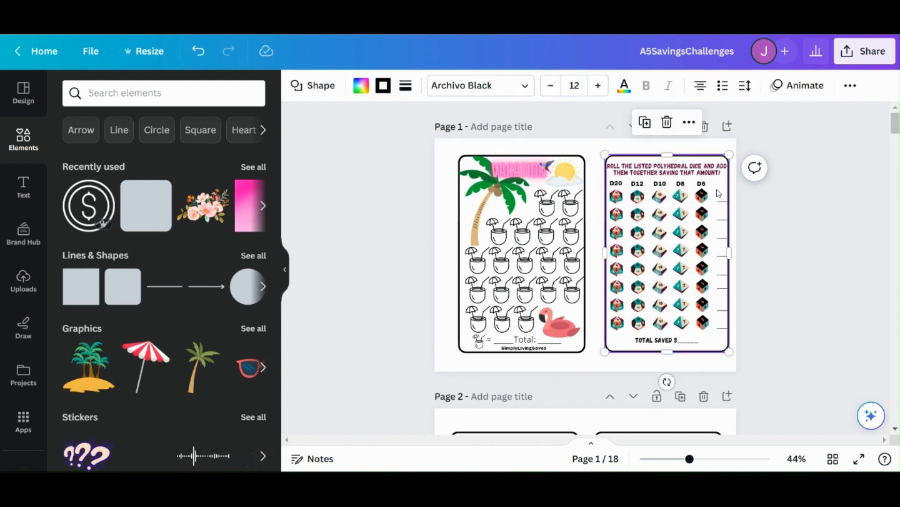
left_click_drag(718, 192, 618, 250)
scroll(716, 188, "down", 5)
scroll(605, 230, "up", 5)
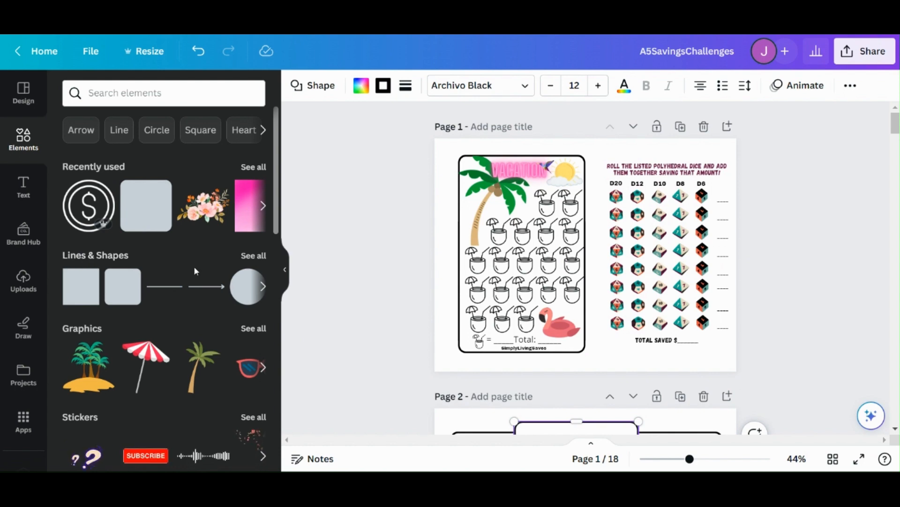
Step: Add a rounded square to page 1, center it over the dice challenge, and send it to the back
left_click(123, 286)
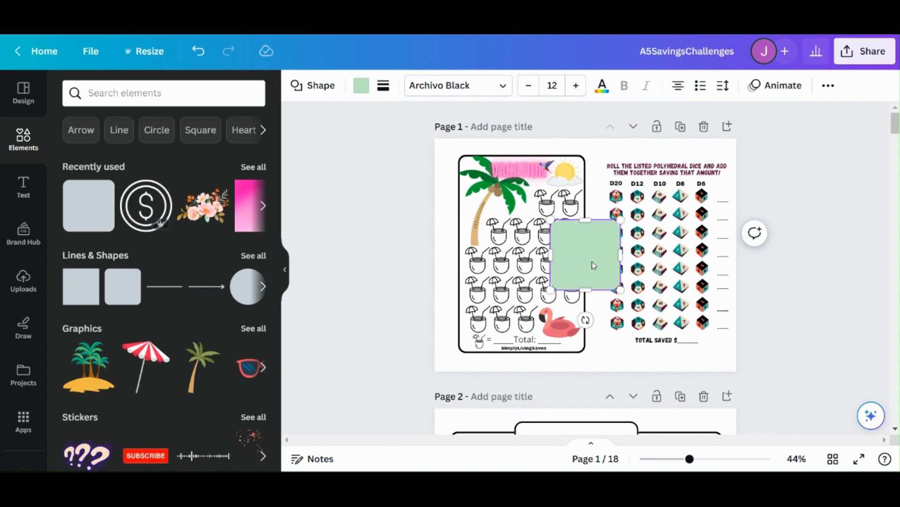
left_click_drag(592, 262, 670, 261)
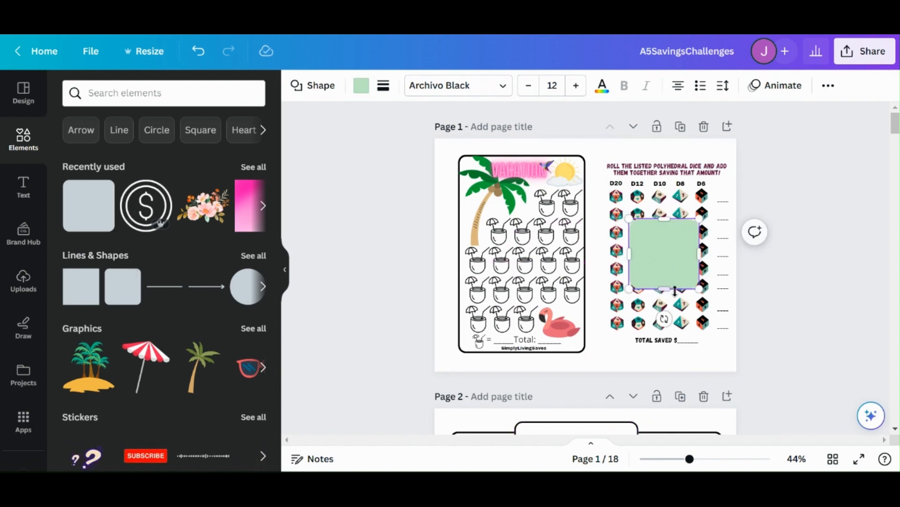
left_click(597, 274)
left_click(661, 256)
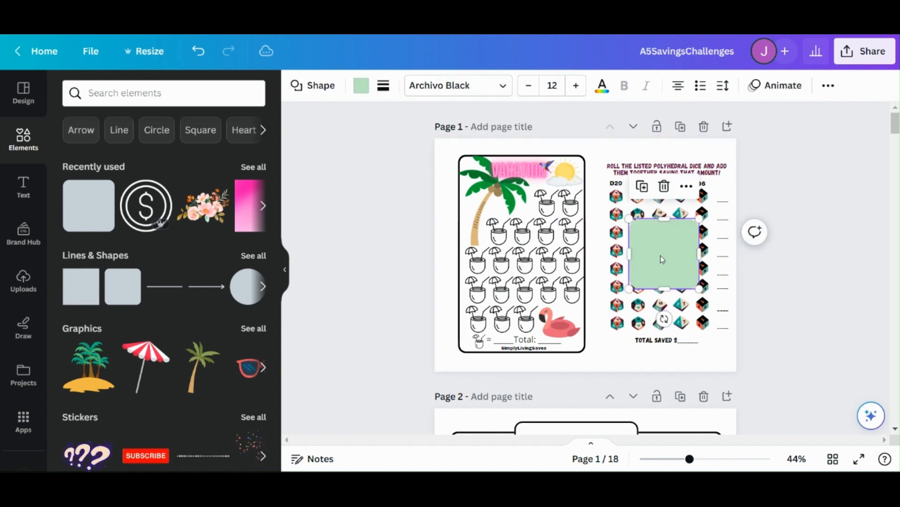
left_click(686, 186)
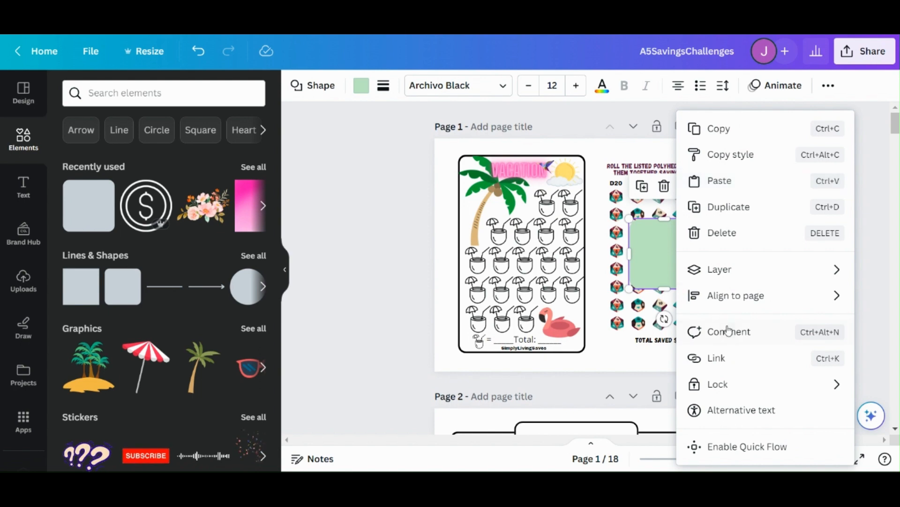
mouse_move(735, 279)
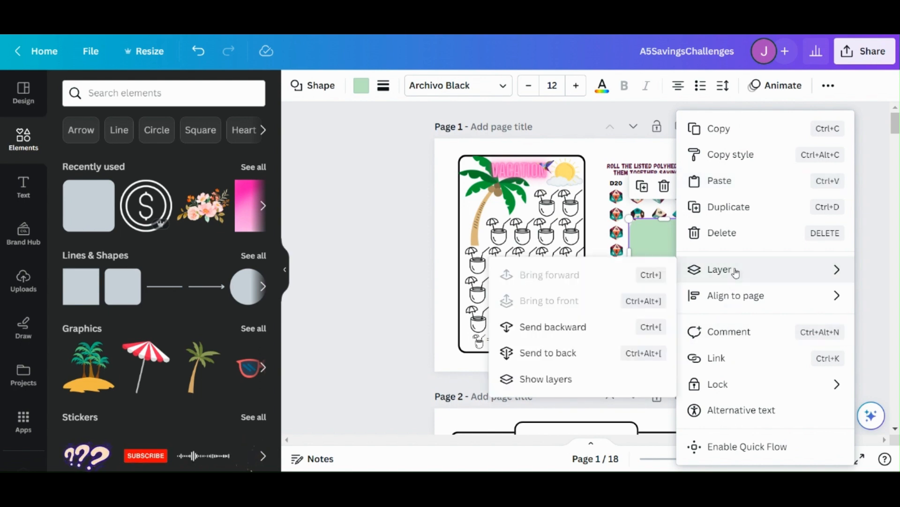
left_click(566, 358)
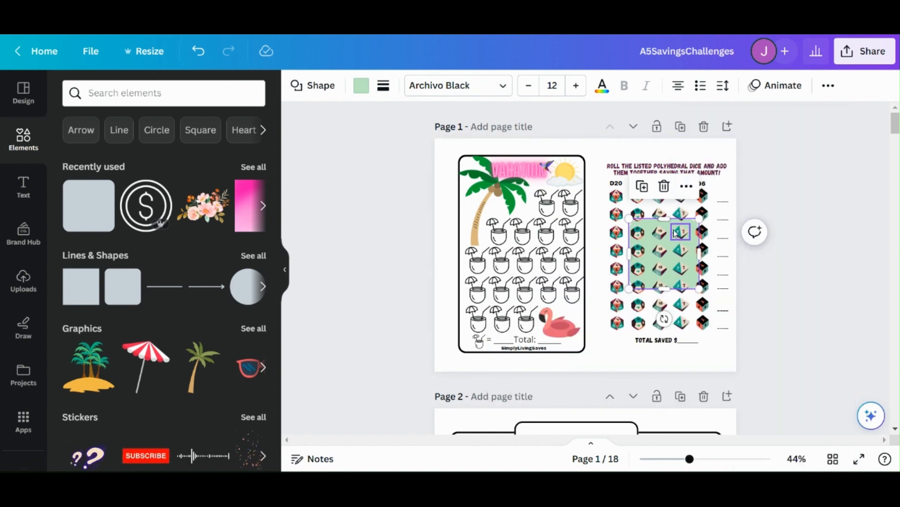
Step: Enlarge the green rounded shape into a tall rectangle and position it to span the whole dice challenge
left_click_drag(700, 218, 713, 153)
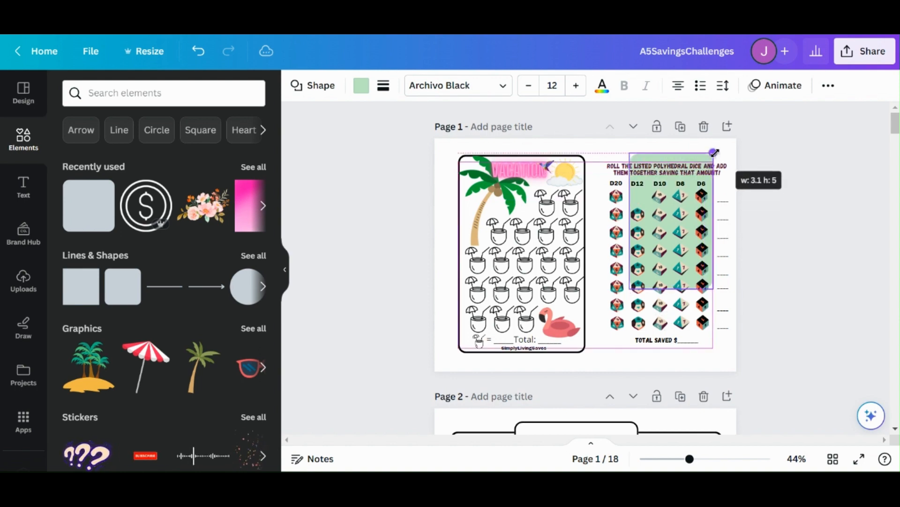
left_click_drag(630, 288, 614, 341)
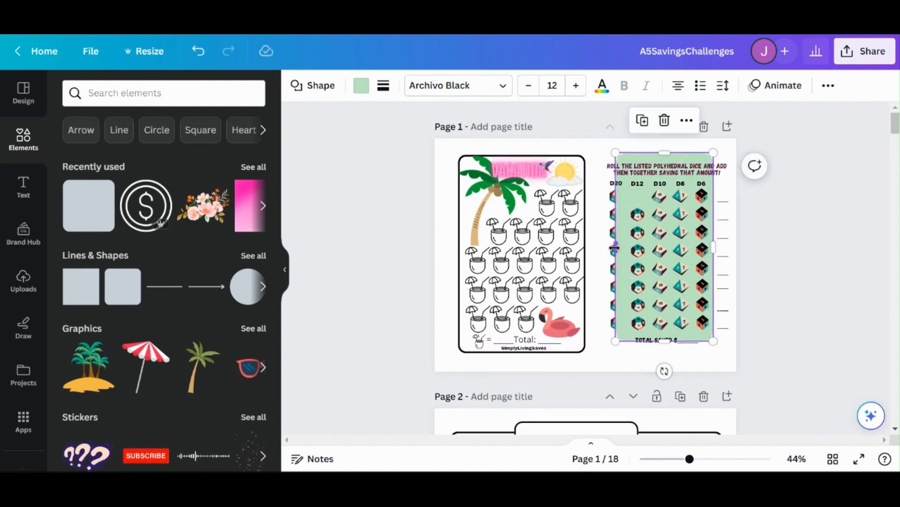
left_click_drag(615, 247, 605, 248)
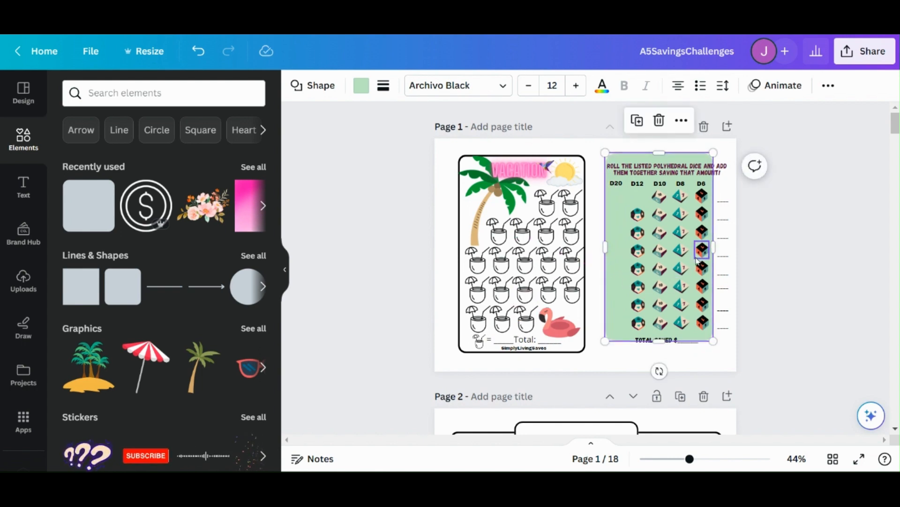
left_click_drag(713, 247, 735, 248)
left_click_drag(645, 324, 611, 310)
left_click(605, 350)
left_click(630, 302)
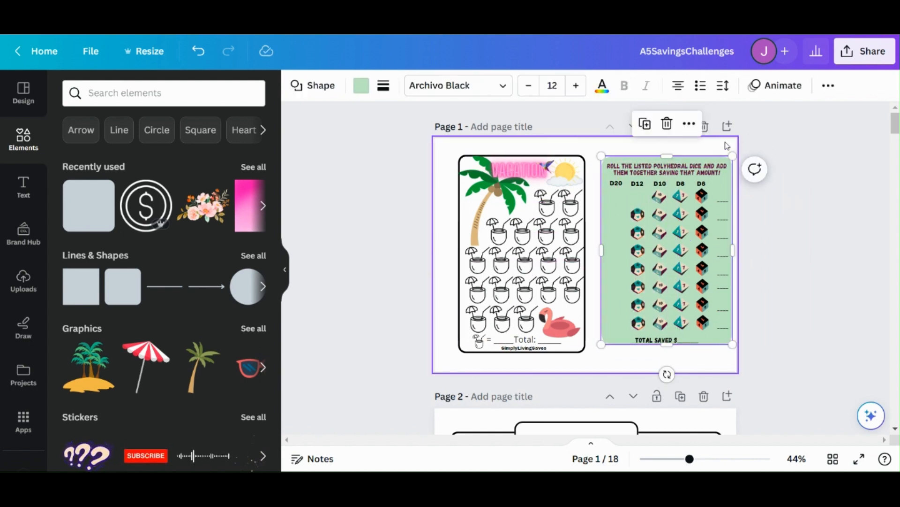
Step: Send the enlarged green rectangle to the back so it sits behind all the dice and text
left_click(689, 124)
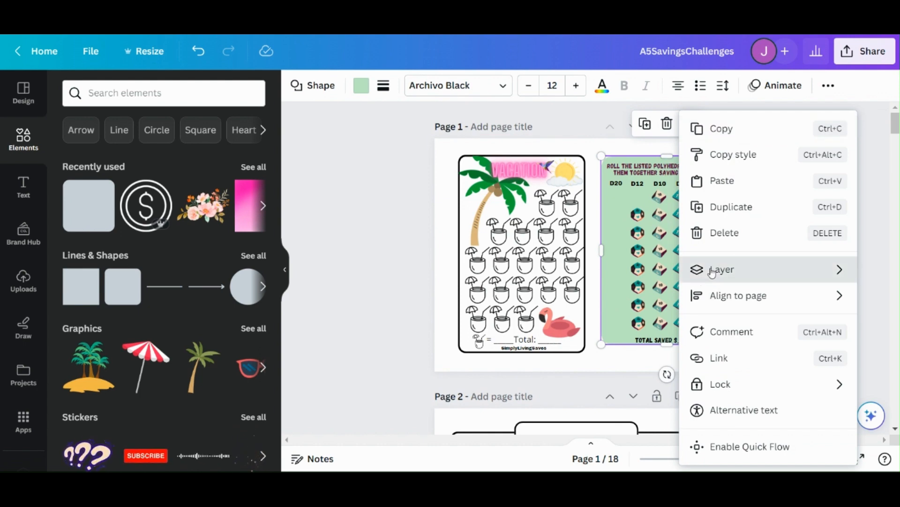
mouse_move(713, 272)
left_click(554, 355)
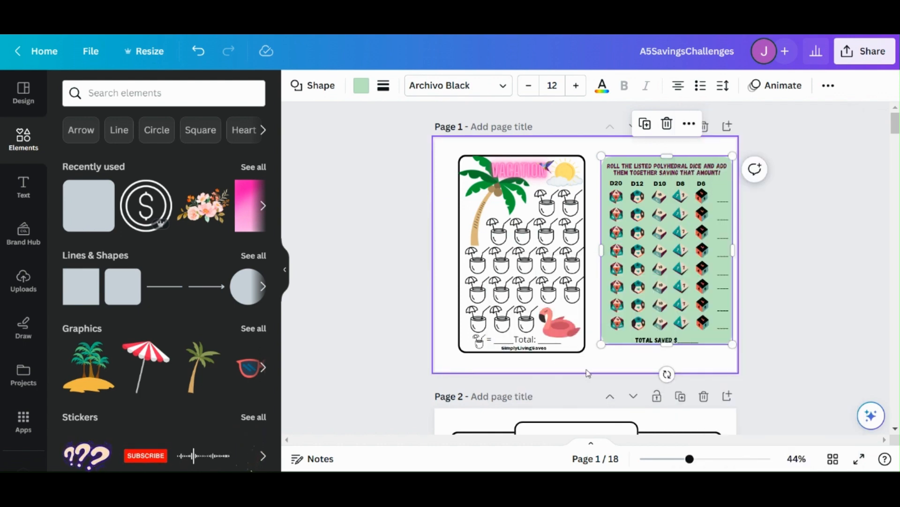
left_click(611, 367)
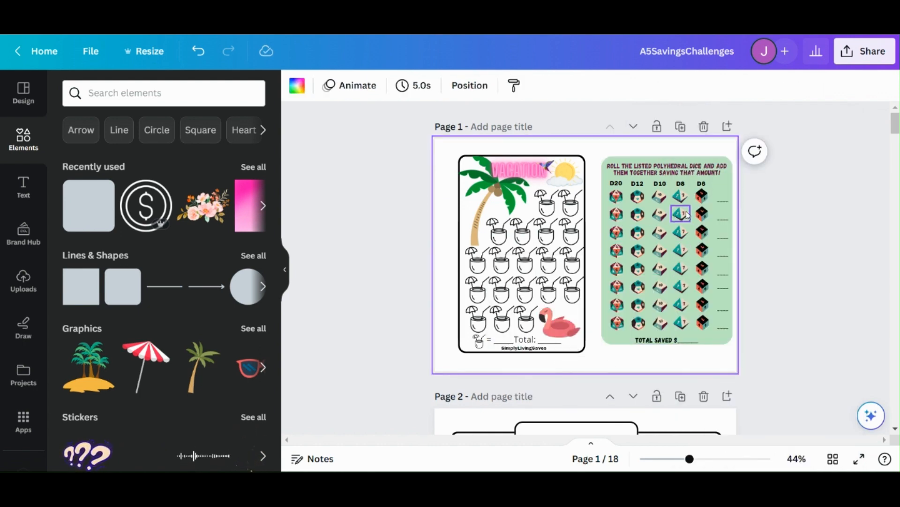
Step: Bring the green rectangle on page 1 to the front, over the dice and text
left_click(626, 331)
left_click(692, 133)
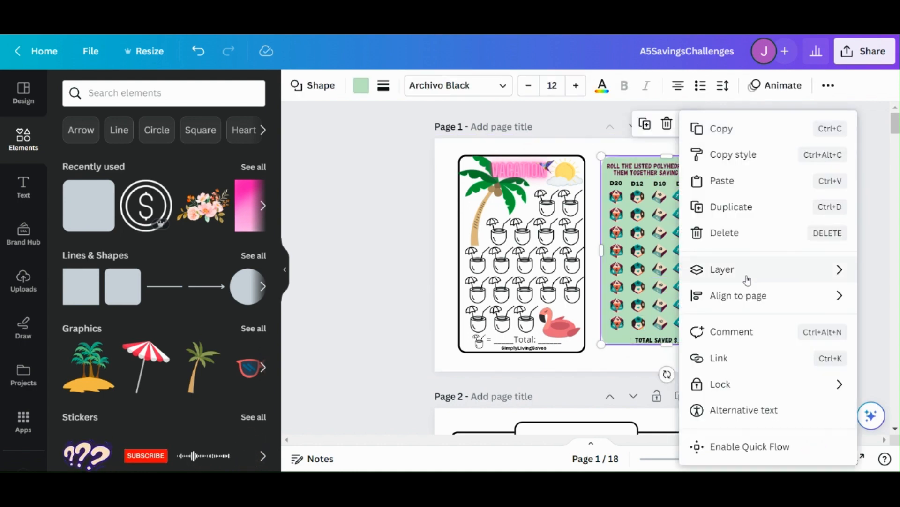
mouse_move(745, 276)
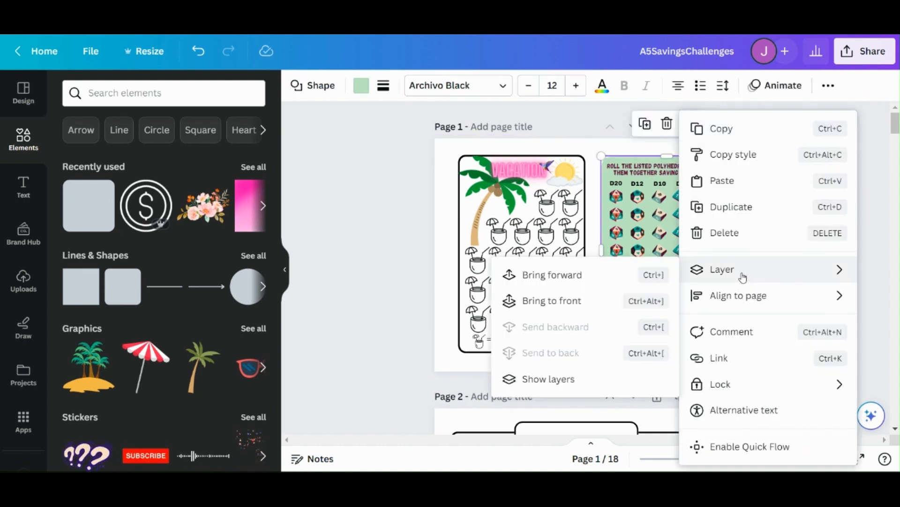
left_click(558, 301)
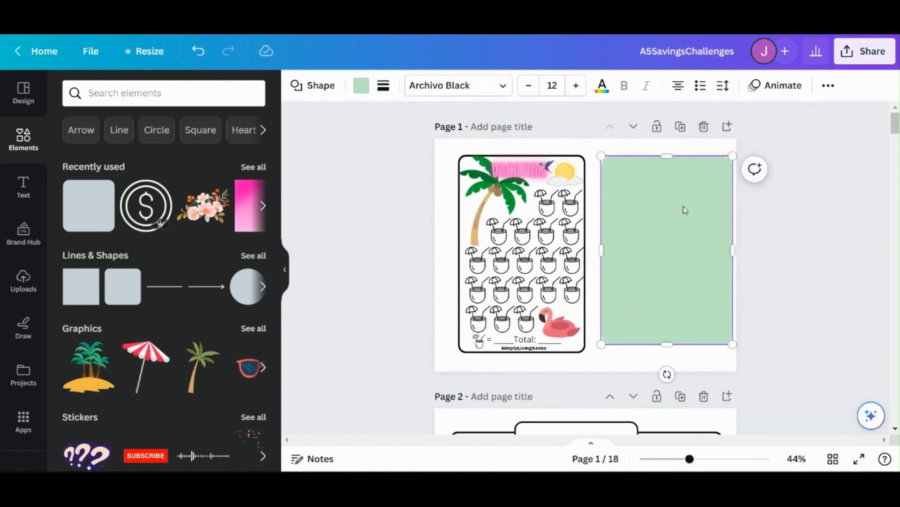
Step: Send the green rectangle backward by a single layer
left_click(637, 245)
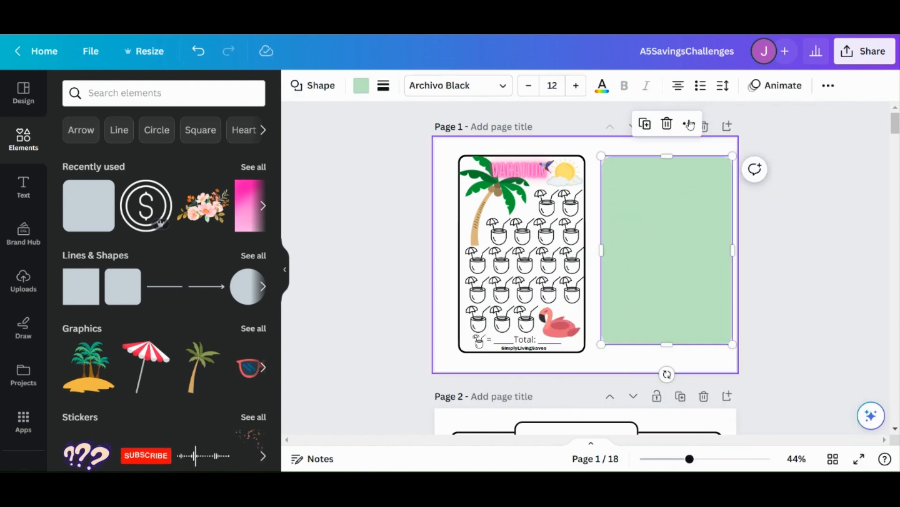
left_click(688, 129)
mouse_move(703, 269)
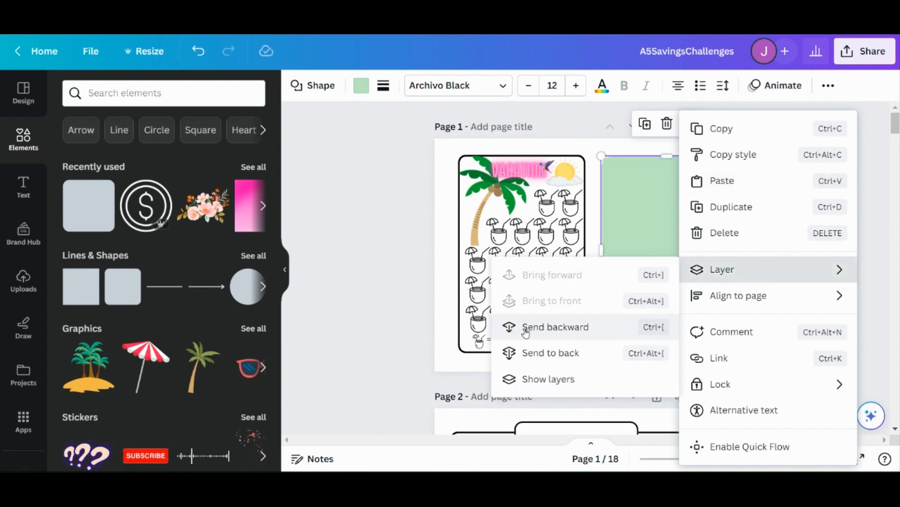
left_click(570, 328)
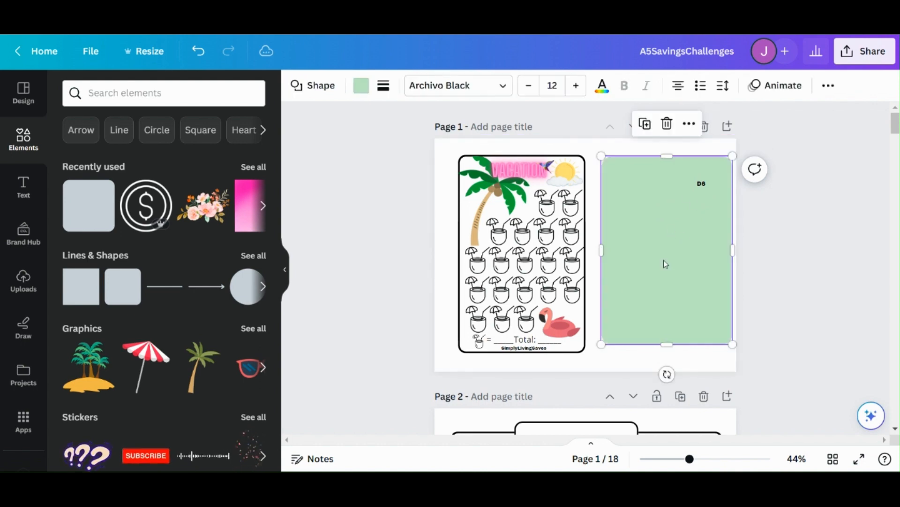
Step: Send the green rectangle to the back, behind all the dice challenge elements
right_click(666, 261)
mouse_move(697, 269)
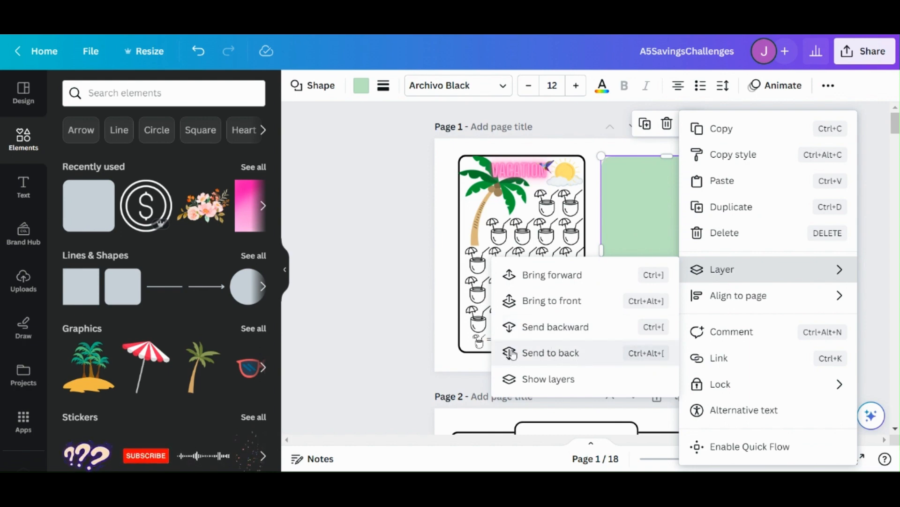
left_click(554, 354)
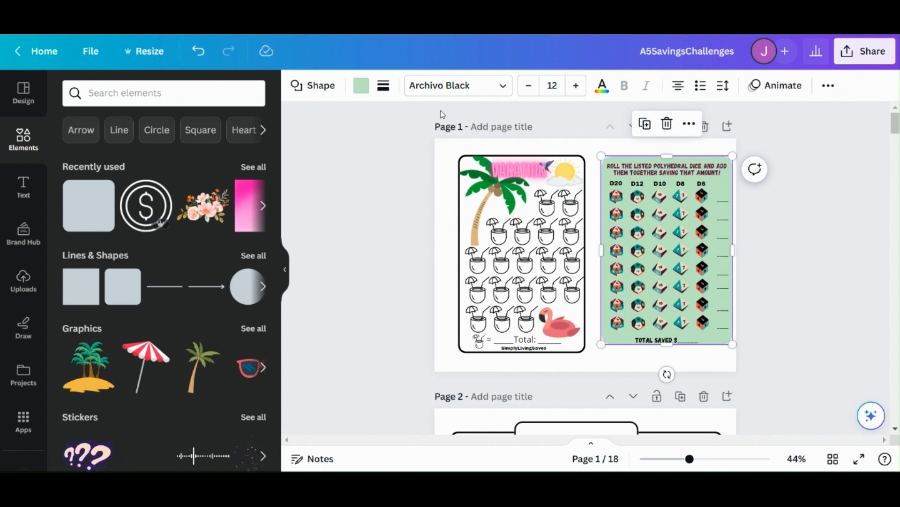
Step: Give the green rectangle a solid black border with a weight of 4
left_click(384, 85)
left_click_drag(382, 170, 389, 169)
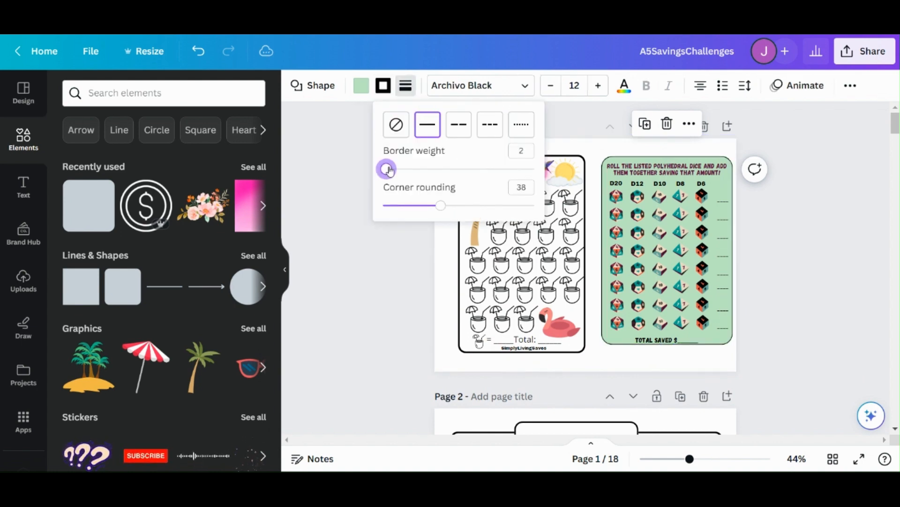
left_click(600, 366)
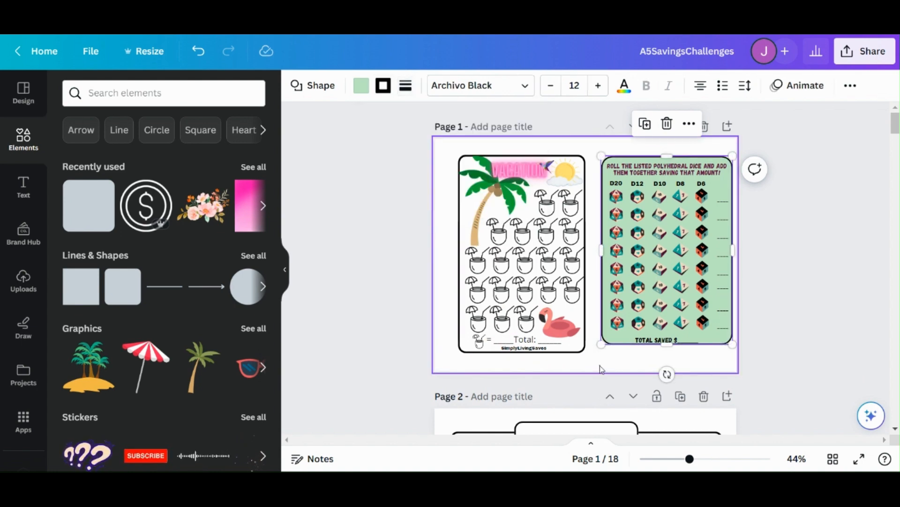
left_click(600, 364)
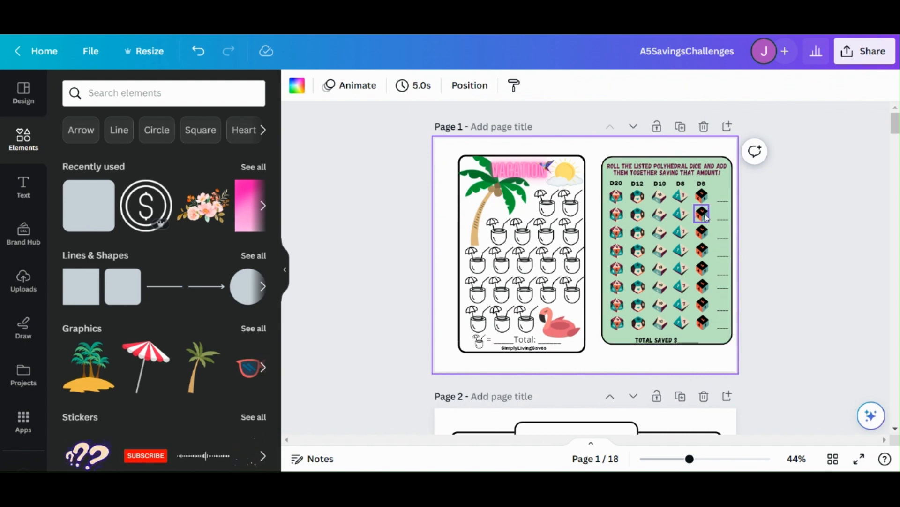
left_click(729, 192)
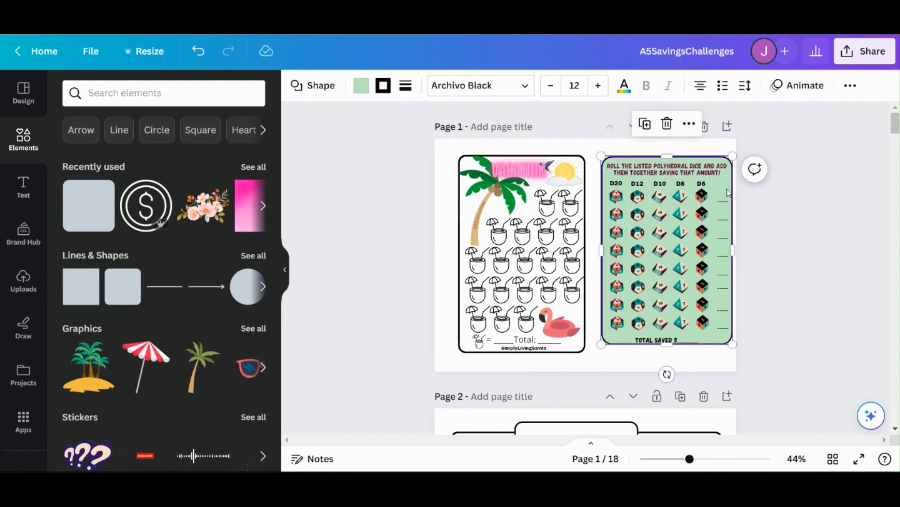
left_click(566, 367)
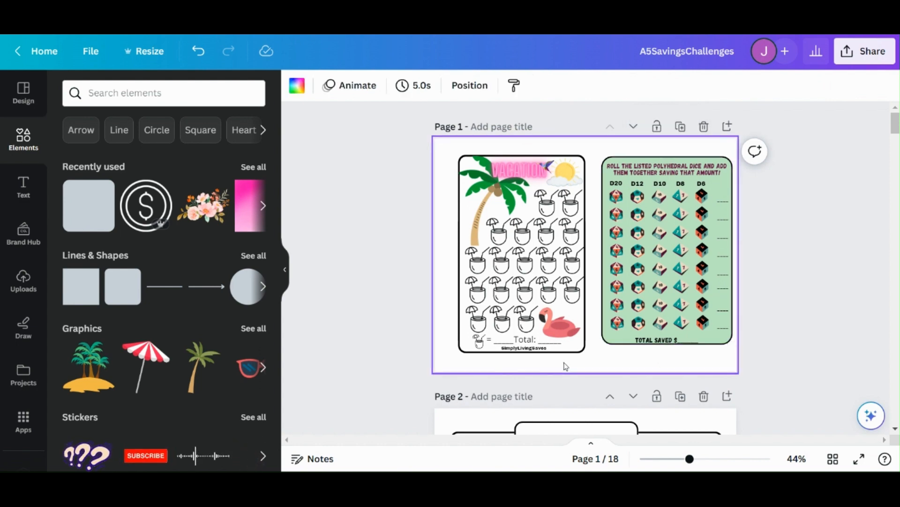
Step: Change the fill of the rectangle behind the dice challenge from green to white
left_click(616, 347)
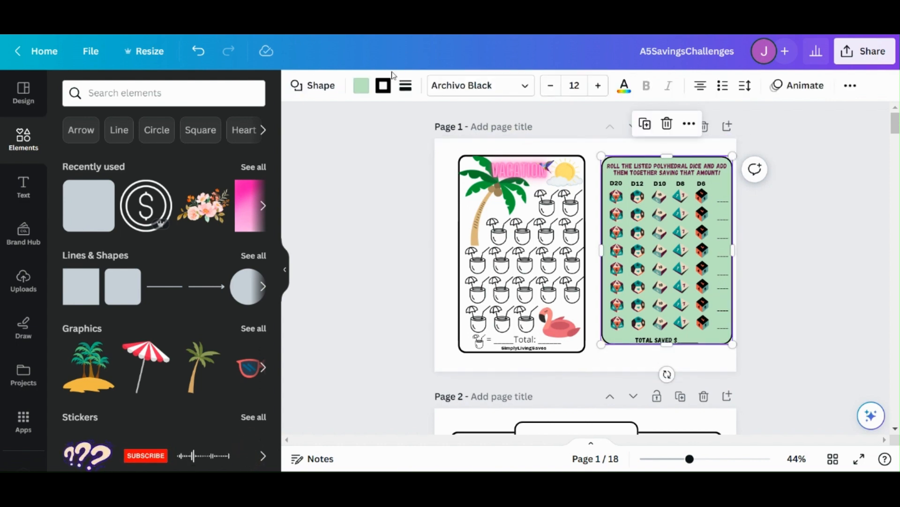
left_click(361, 85)
scroll(231, 322, "down", 3)
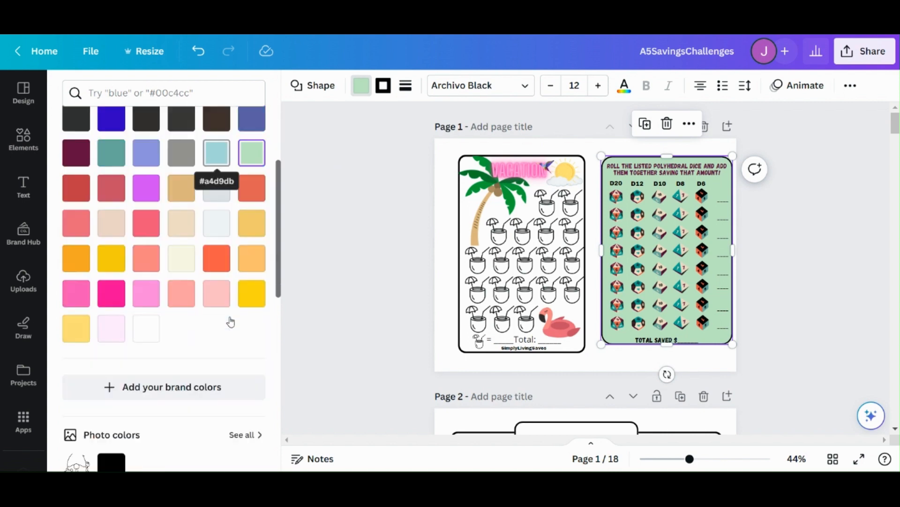
scroll(196, 291, "down", 4)
left_click(146, 149)
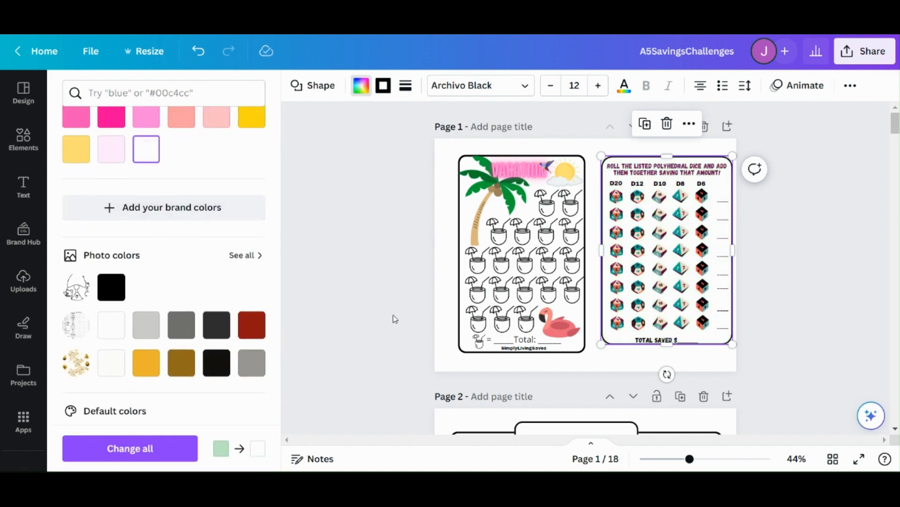
left_click(529, 367)
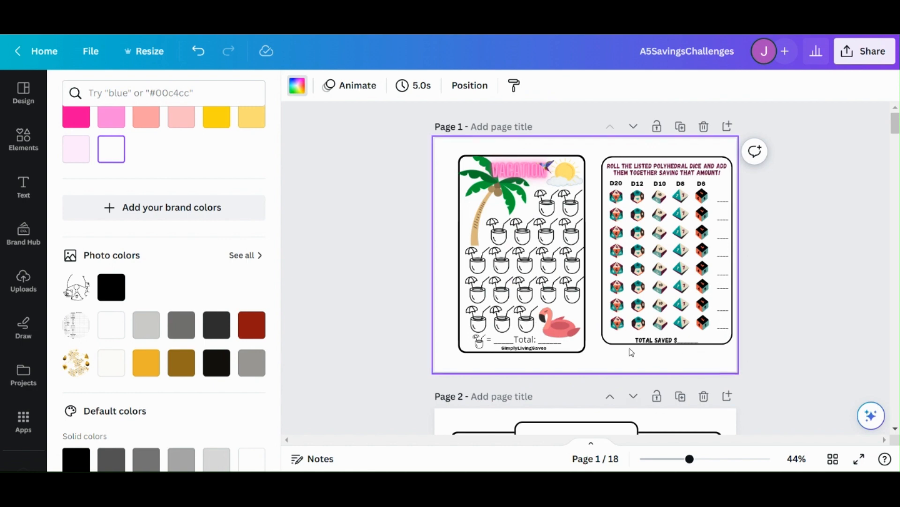
Step: Try fills #ff9ea3, light pink and yellow #ffd913 on the dice challenge rectangle, then restore the white fill
left_click(619, 338)
scroll(192, 246, "up", 1)
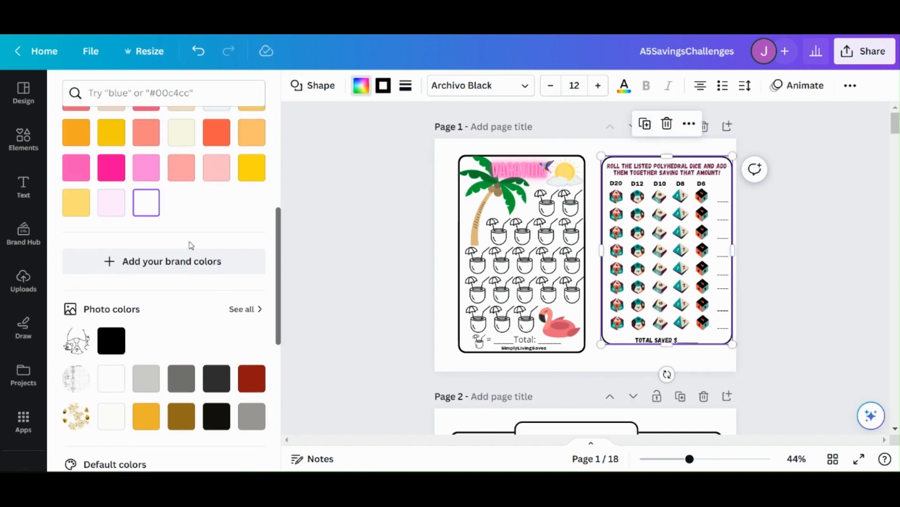
left_click(180, 175)
left_click(215, 171)
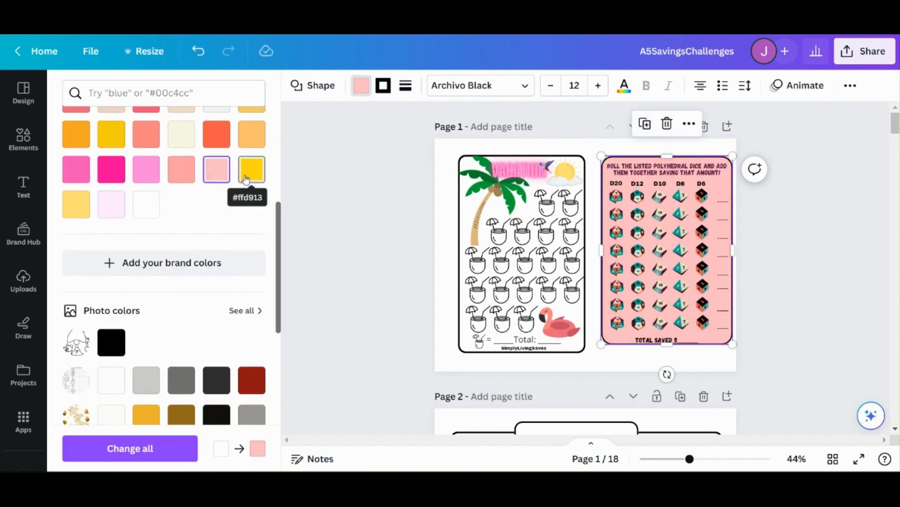
left_click(246, 179)
left_click(215, 169)
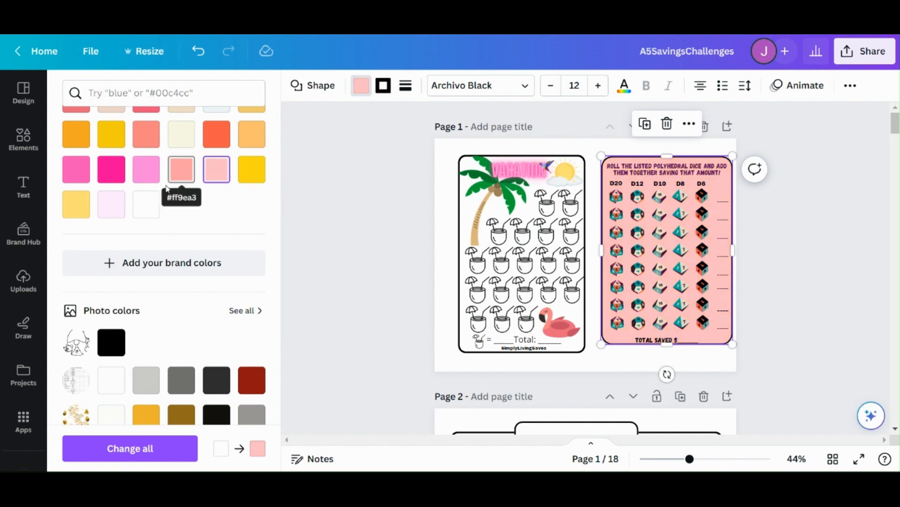
left_click(146, 204)
left_click(473, 365)
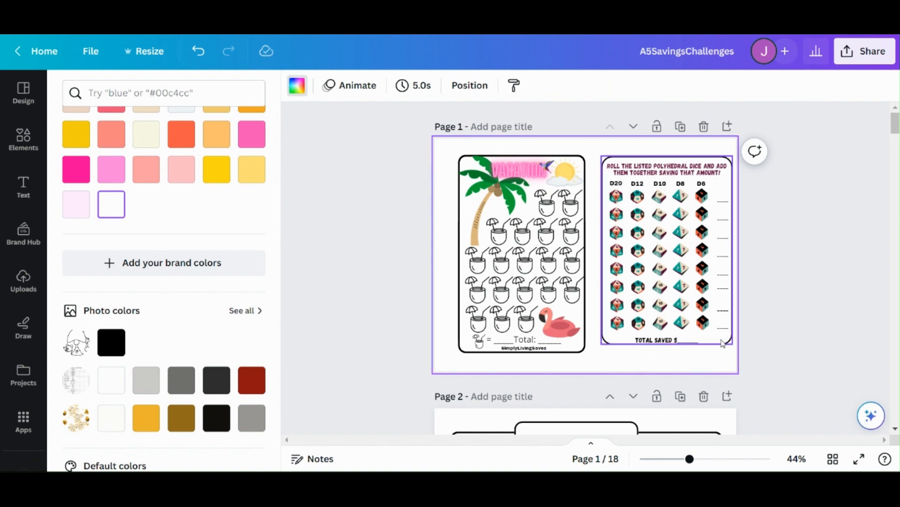
Step: Extend the bottom edge of the dice challenge frame slightly downward to leave room below the total saved line
left_click(688, 346)
left_click_drag(667, 345, 666, 351)
left_click(614, 374)
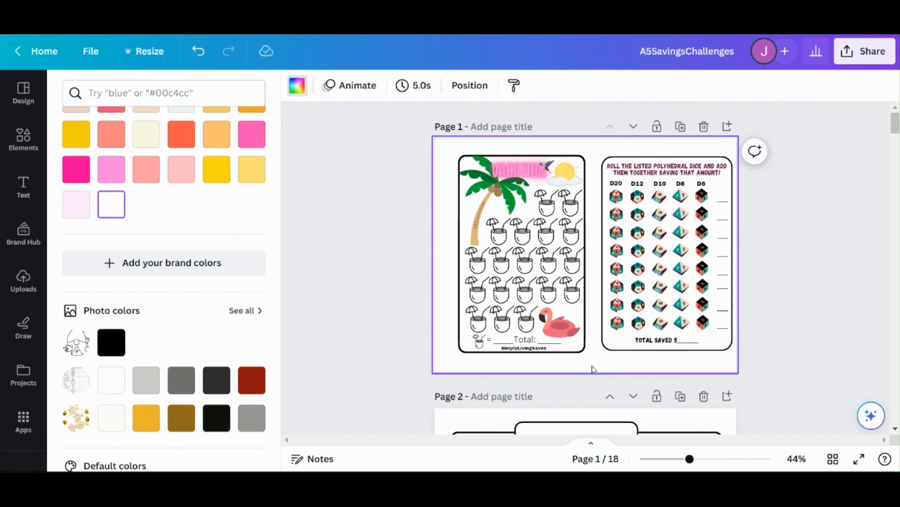
Step: Set the dice challenge frame's border weight to 3 and its corner rounding to 21
left_click(723, 349)
left_click(406, 86)
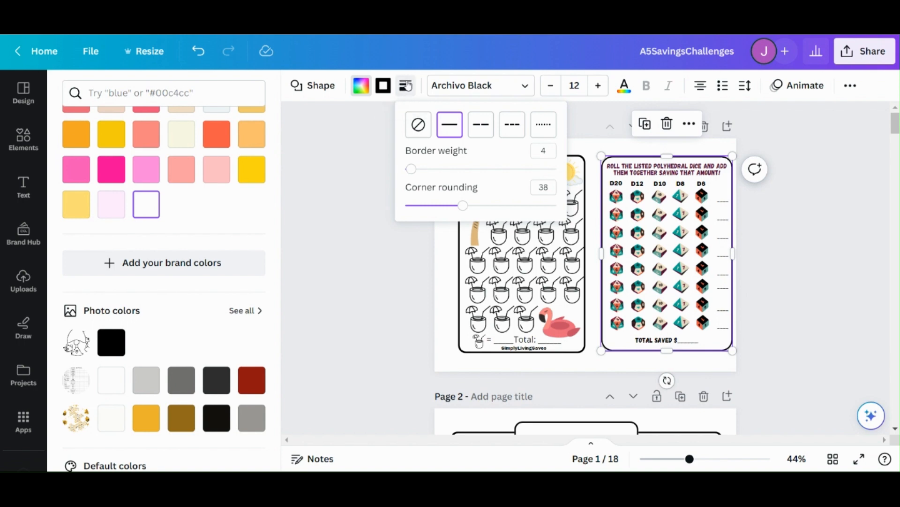
mouse_move(416, 175)
left_mouse_down()
mouse_move(497, 171)
mouse_move(411, 178)
left_mouse_up()
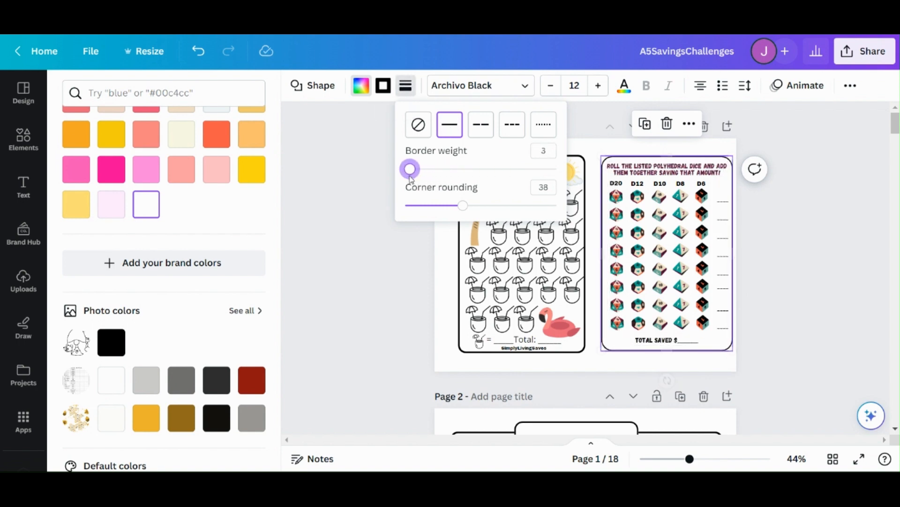
left_click_drag(463, 205, 426, 202)
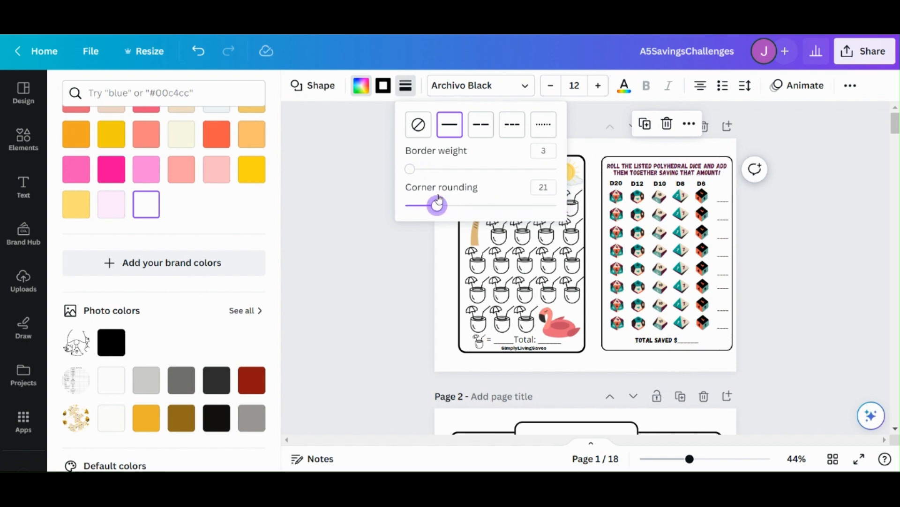
left_click(623, 344)
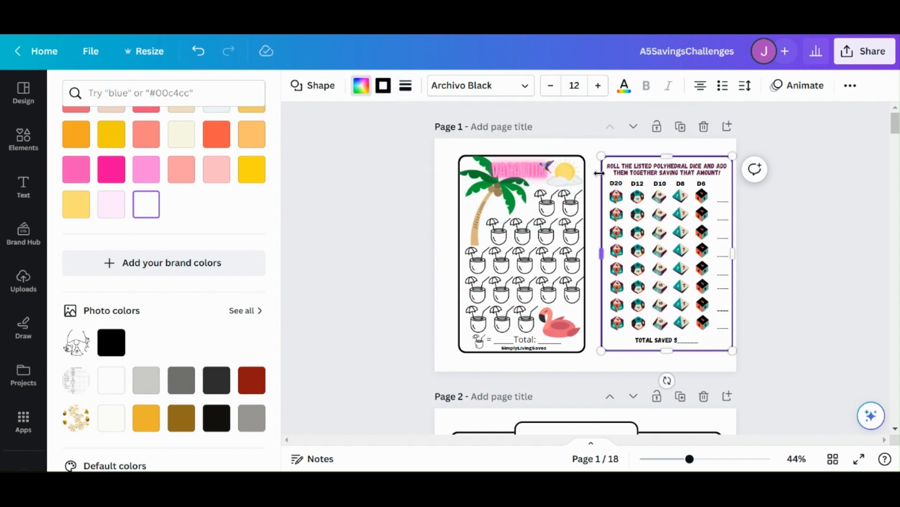